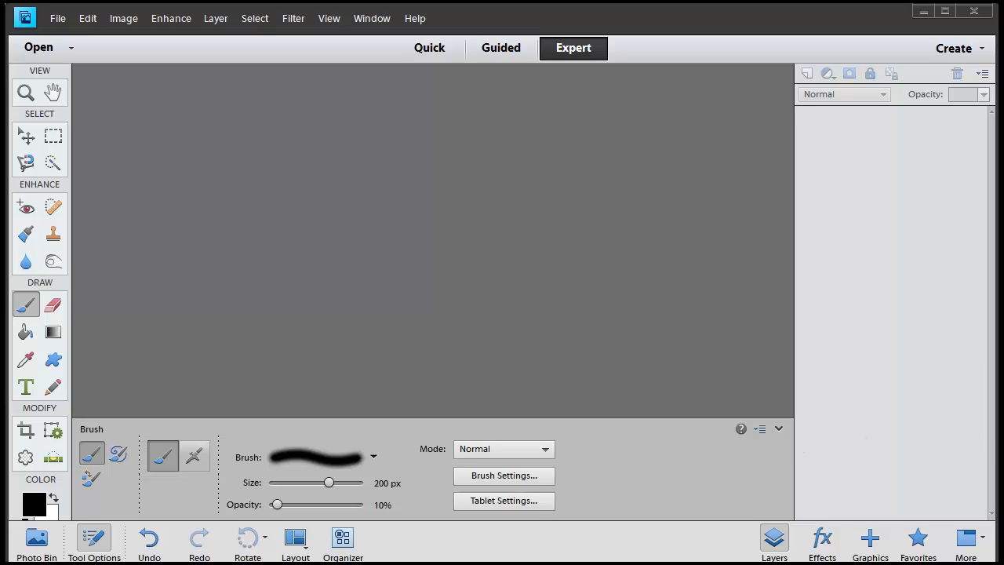
# Open the raw photo 20130804-_MG_8211.CR2 in Camera Raw and reposition its window to make the controls accessible.
pyautogui.moveTo(998, 398); pyautogui.dragTo(414, 314)
pyautogui.moveTo(406, 327); pyautogui.dragTo(383, 317)
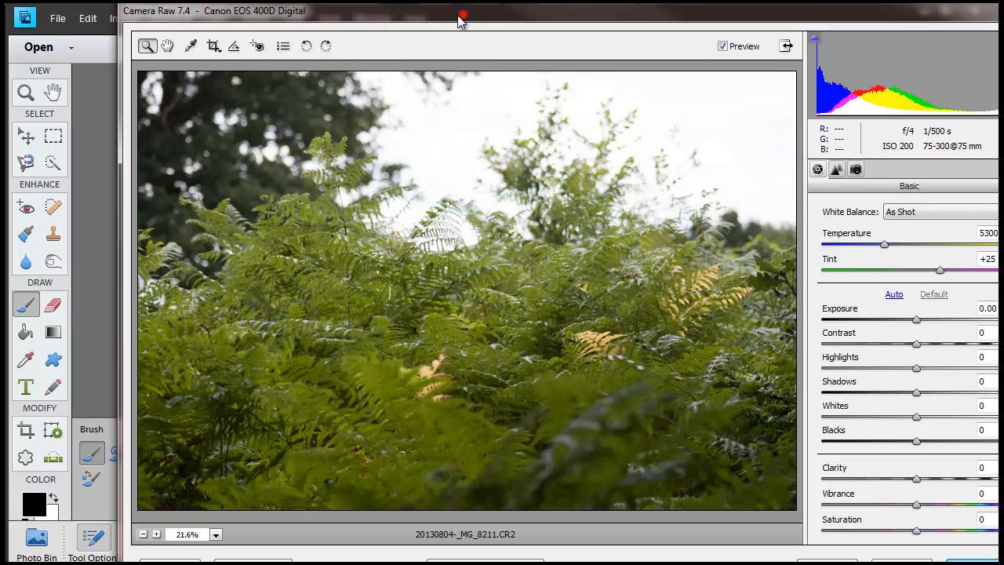
pyautogui.moveTo(463, 14); pyautogui.dragTo(376, 2)
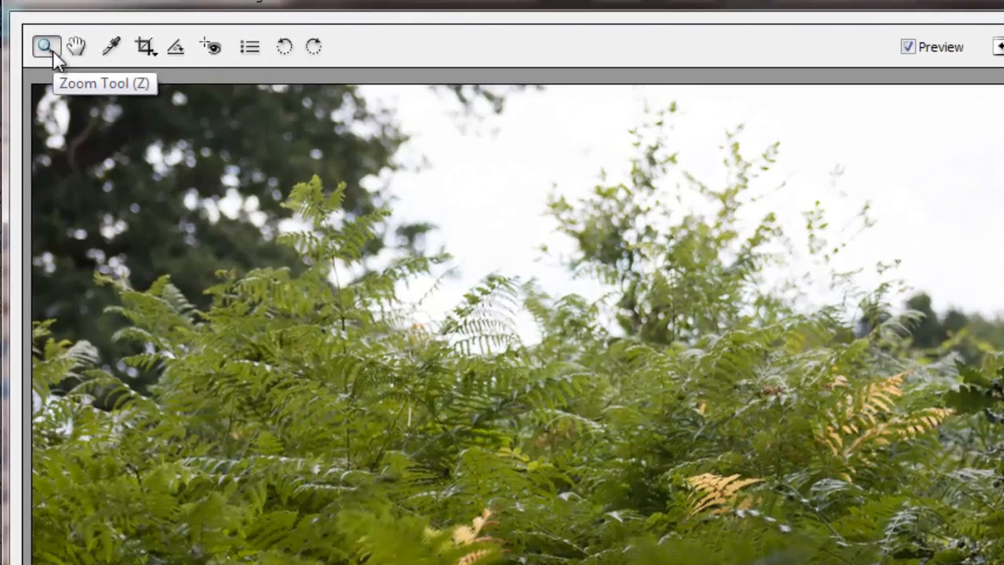
# Zoom the preview in and out on the ferns with the Zoom tool and the stepwise zoom controls.
pyautogui.click(482, 403)
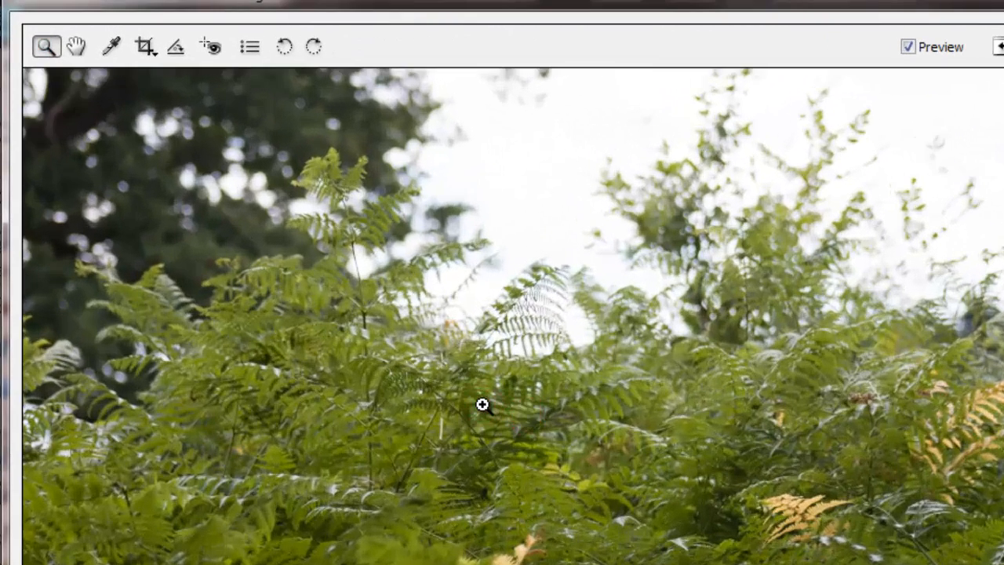
pyautogui.click(482, 403)
pyautogui.click(531, 408)
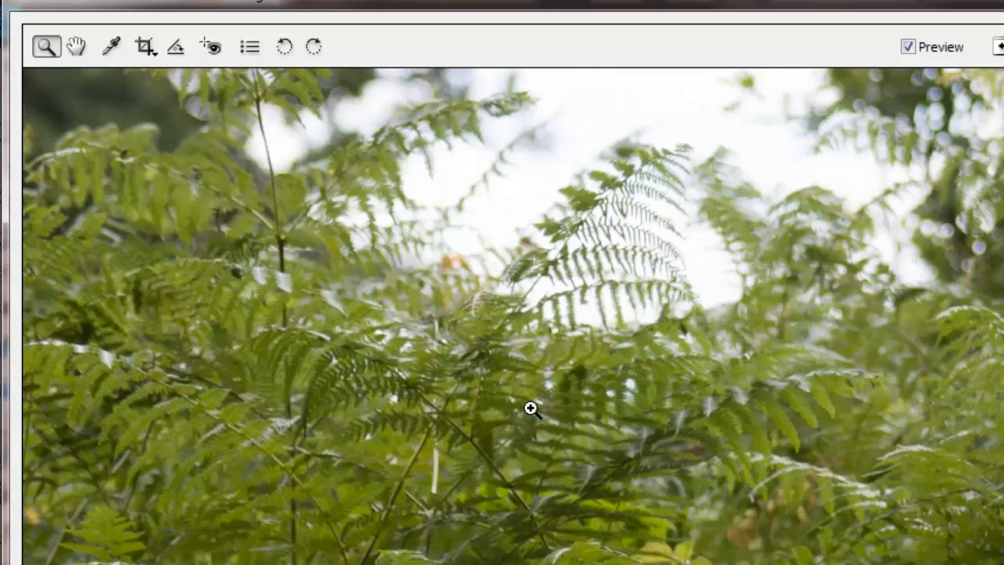
pyautogui.keyDown('alt'); pyautogui.click(499, 408); pyautogui.keyUp('alt')
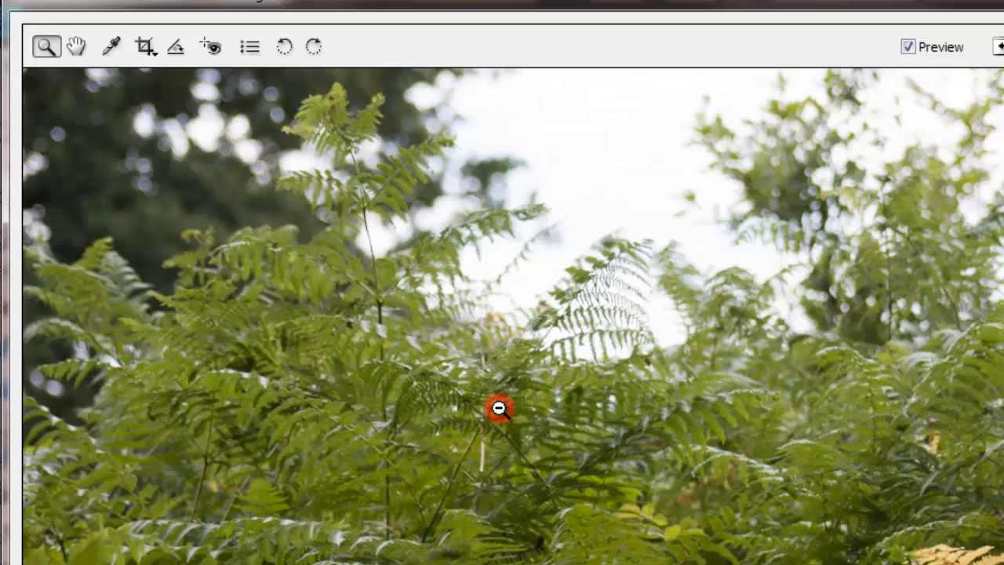
pyautogui.keyDown('alt'); pyautogui.click(499, 408); pyautogui.keyUp('alt')
pyautogui.keyDown('alt'); pyautogui.click(499, 408); pyautogui.keyUp('alt')
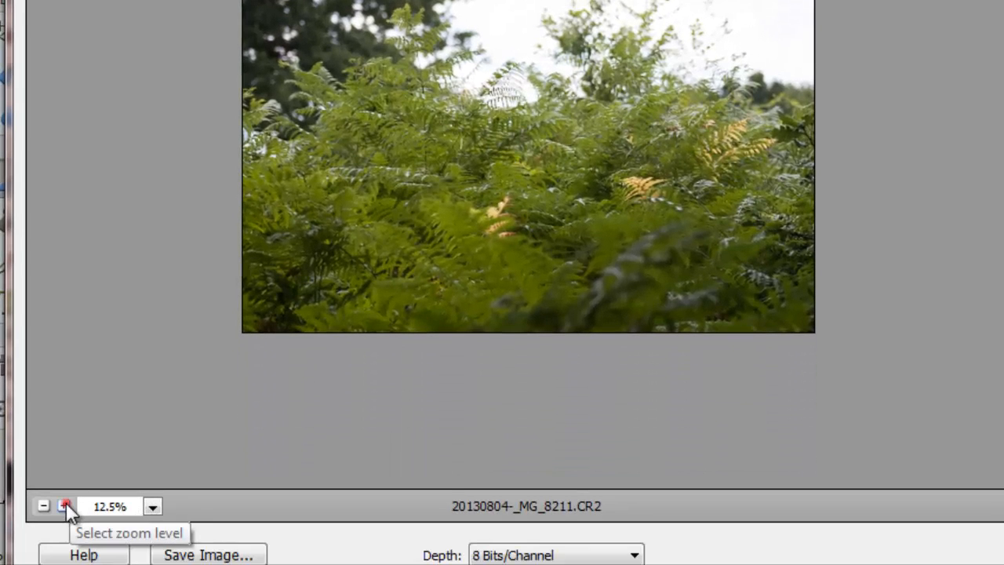
pyautogui.click(65, 506)
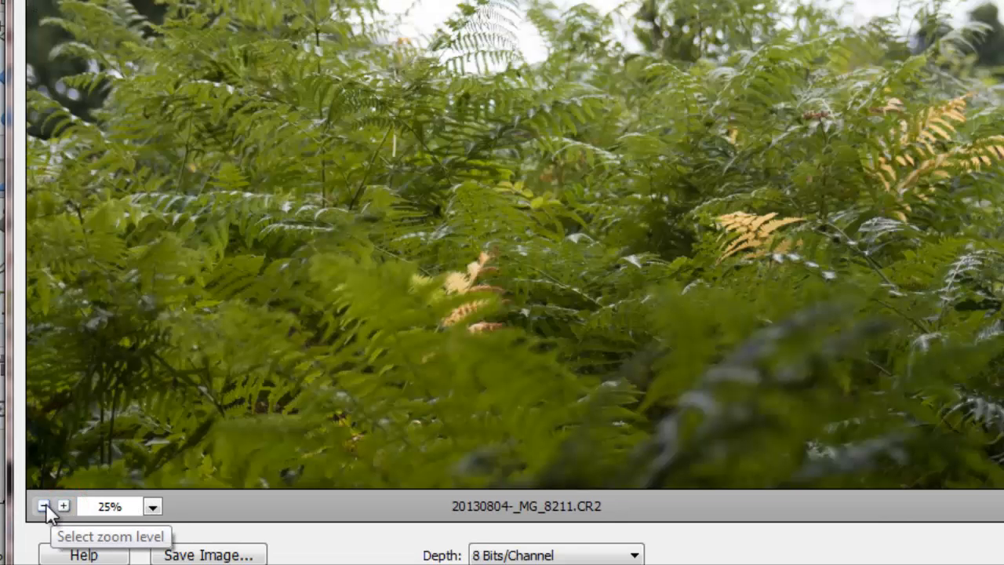
pyautogui.click(43, 506)
pyautogui.click(516, 164)
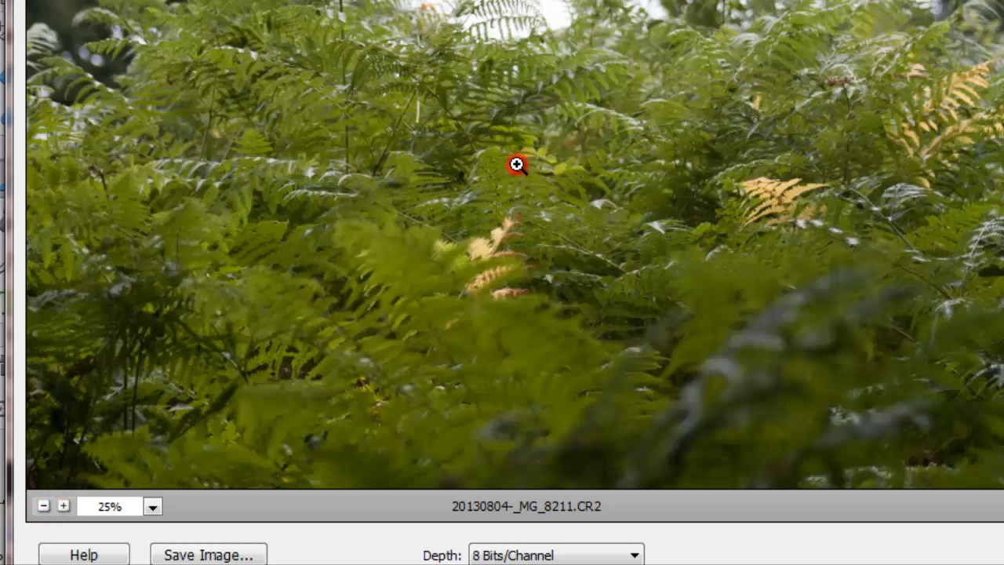
# Set the preview zoom to Fit in View and try panning the photo with the Hand tool.
pyautogui.click(153, 507)
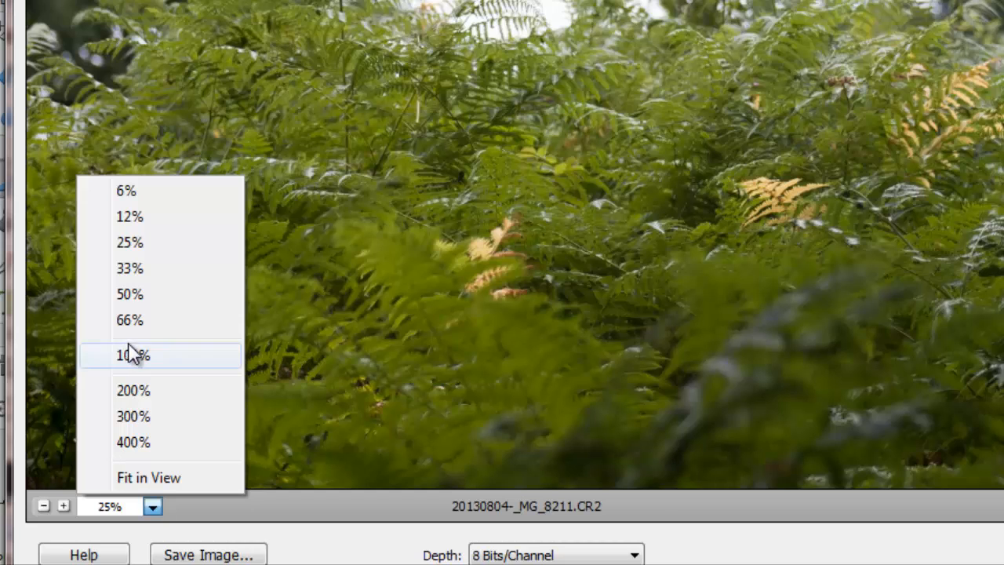
pyautogui.click(132, 476)
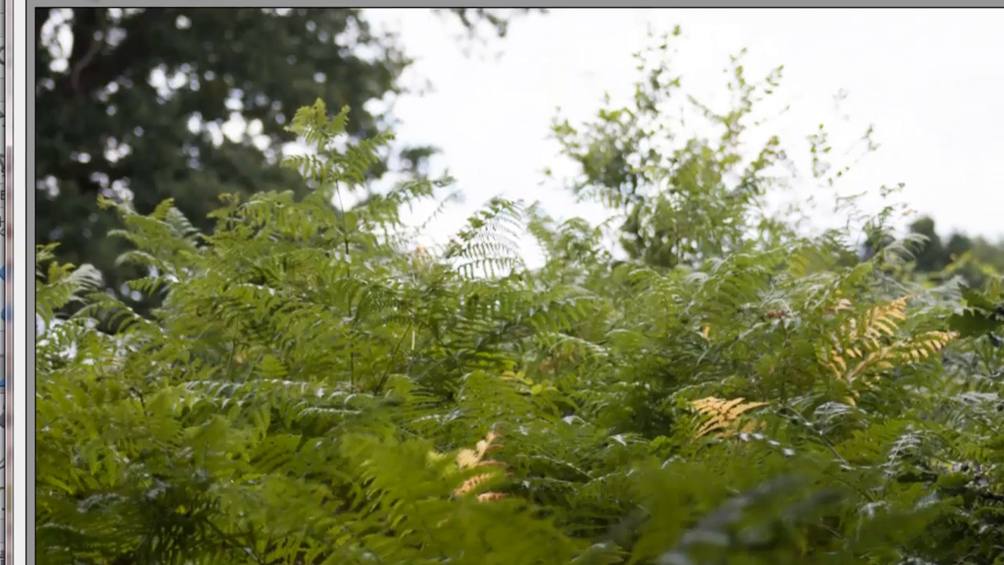
pyautogui.click(83, 32)
pyautogui.moveTo(385, 328); pyautogui.dragTo(467, 366)
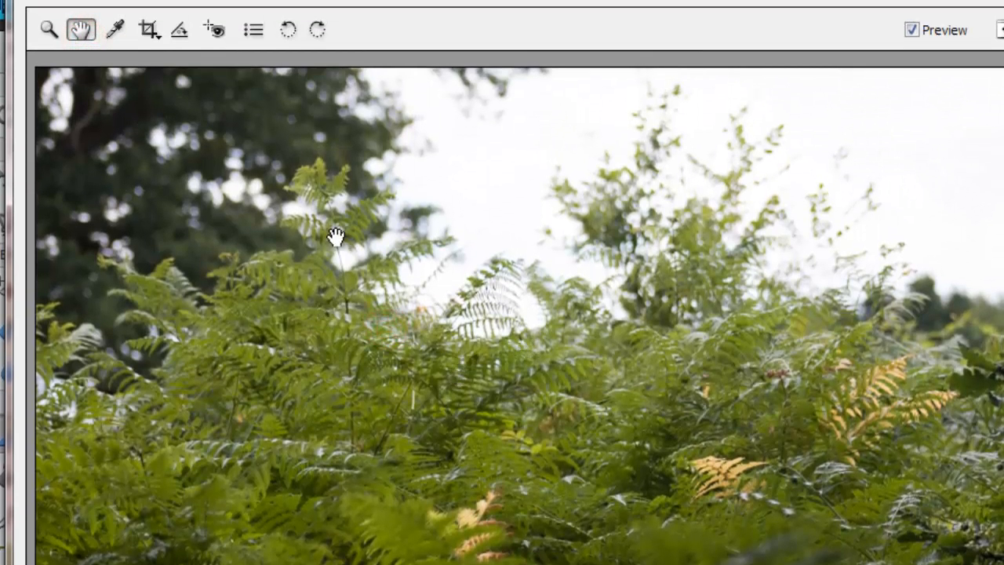
# Set a custom white balance by sampling a neutral light patch between the dark tree's leaves with the White Balance tool.
pyautogui.click(115, 34)
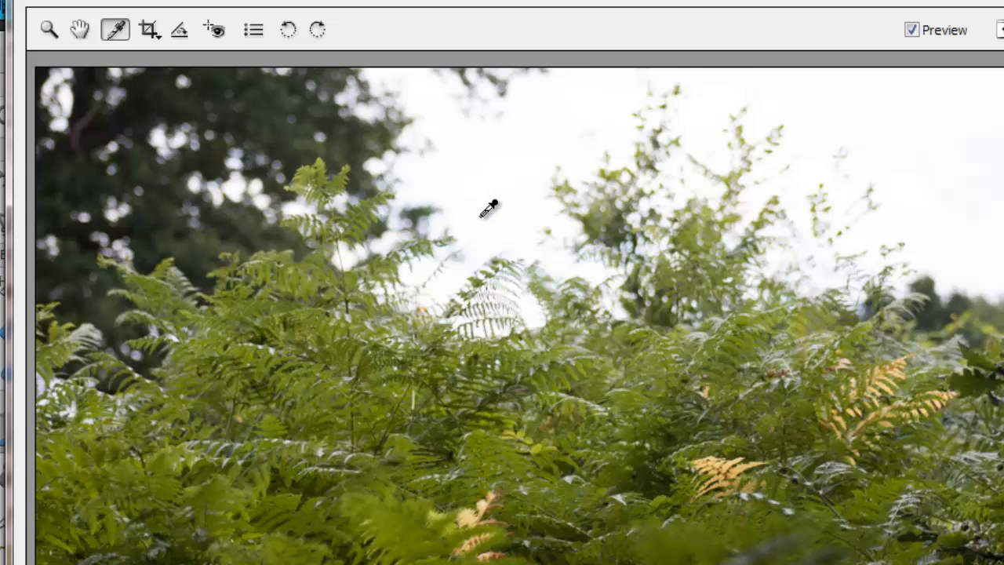
pyautogui.click(466, 184)
pyautogui.click(477, 199)
pyautogui.moveTo(672, 385); pyautogui.dragTo(442, 314)
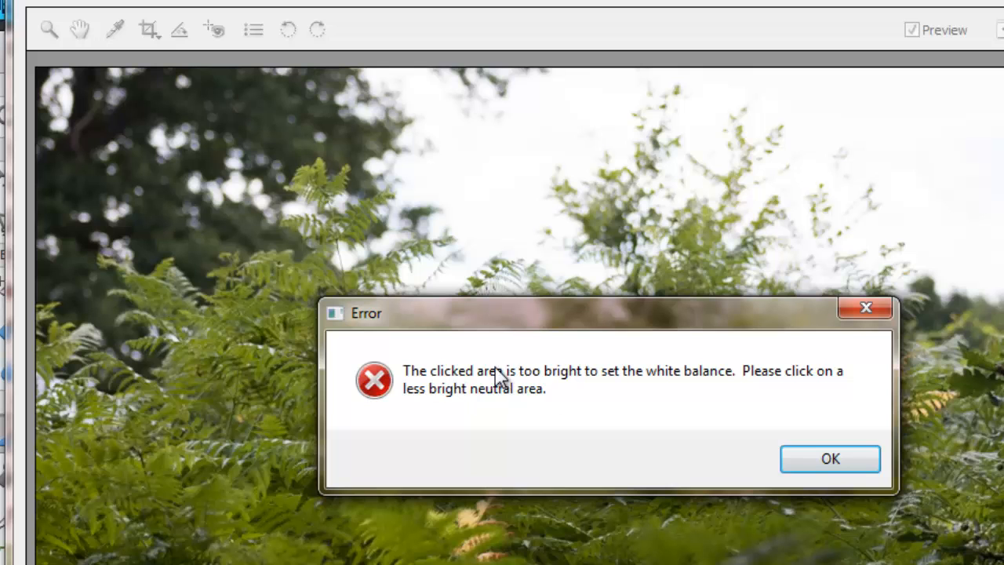
pyautogui.click(834, 455)
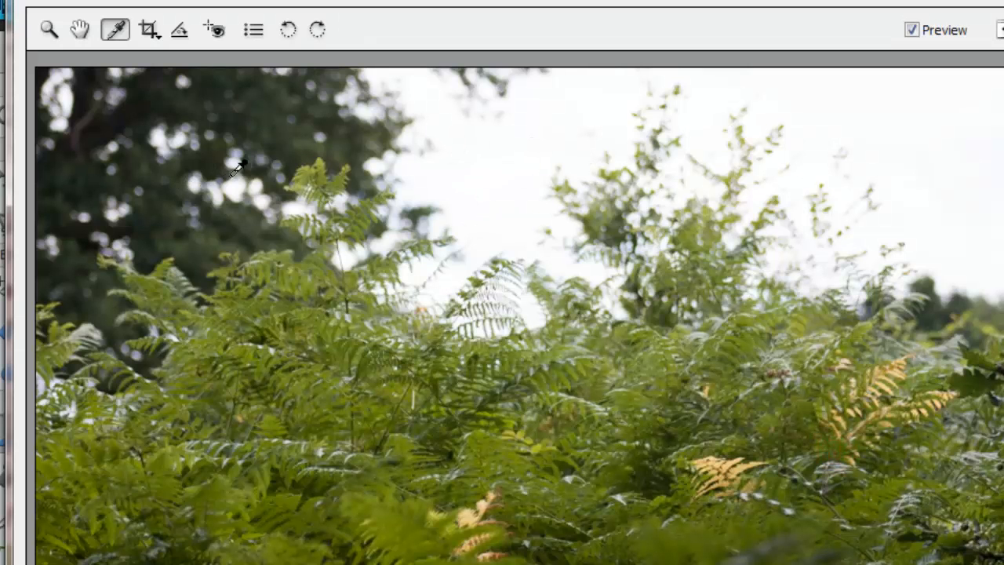
pyautogui.click(240, 189)
# Draw a crop around the middle of the photo, leaving out its outer edges, and preview the cropped result.
pyautogui.click(148, 33)
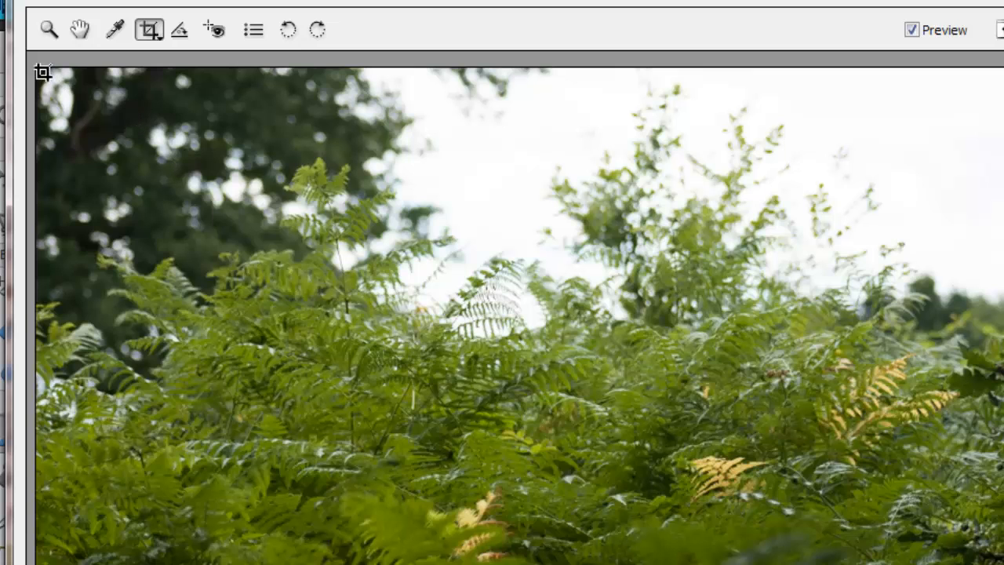
pyautogui.moveTo(193, 131); pyautogui.dragTo(899, 564)
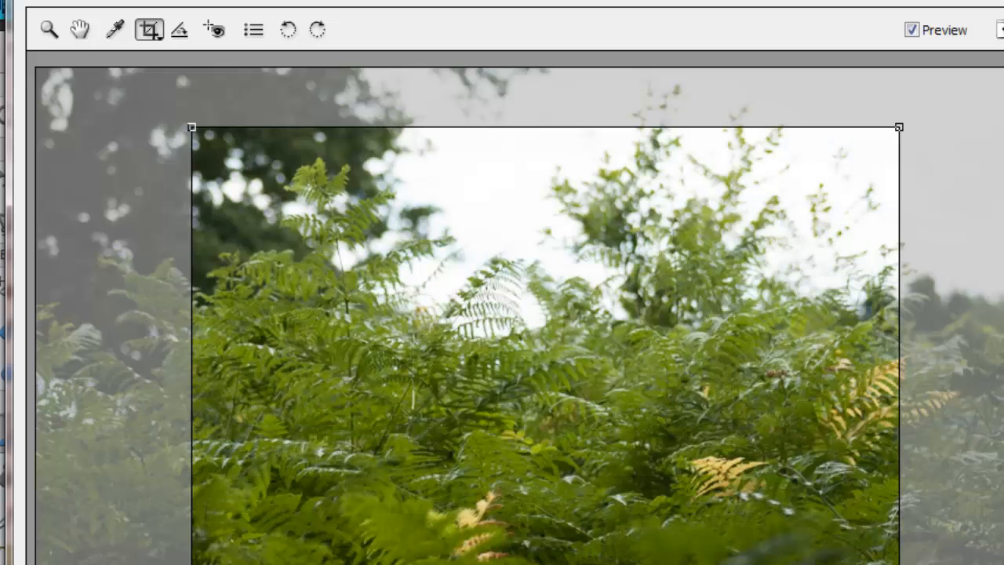
pyautogui.rightClick(409, 338)
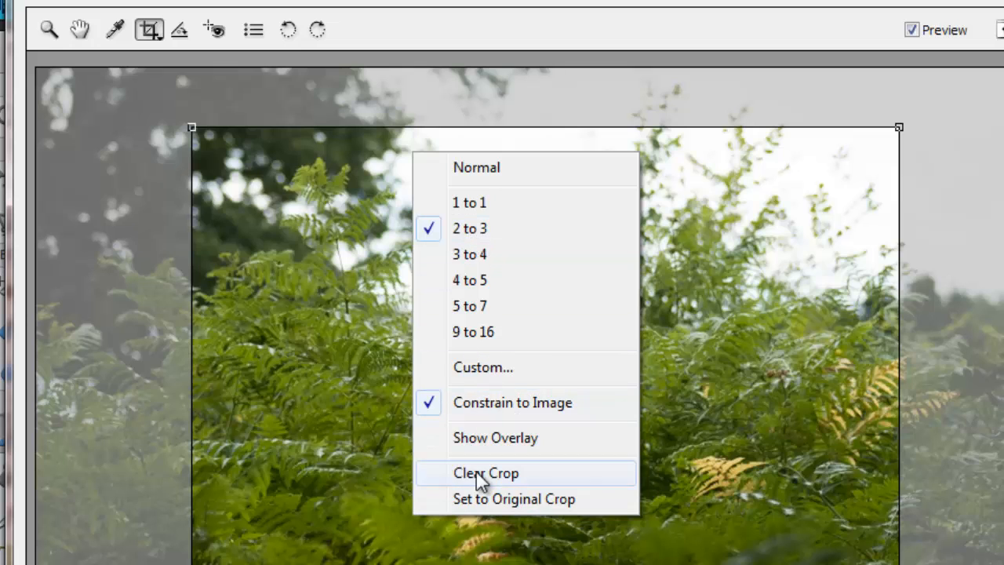
pyautogui.click(717, 470)
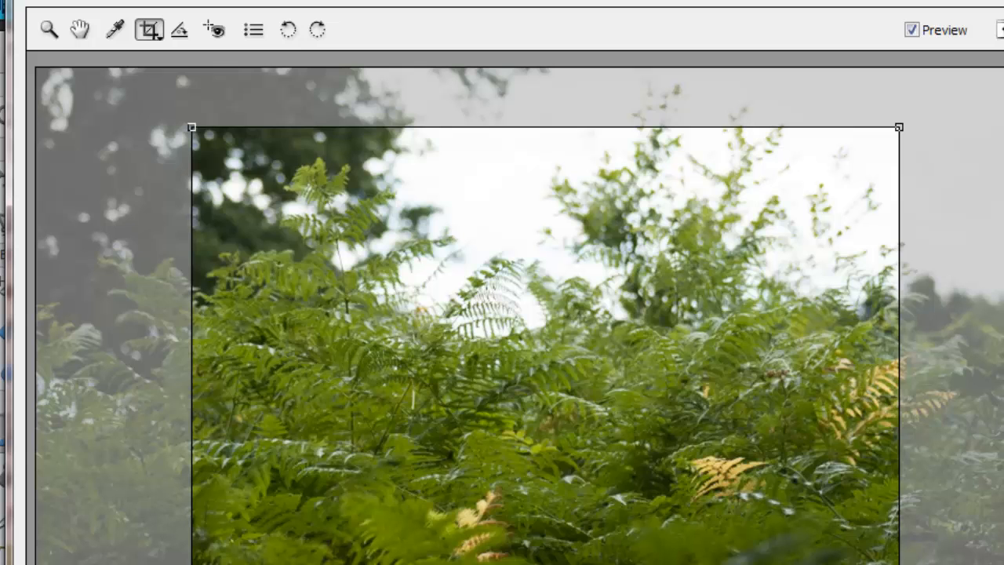
pyautogui.press('z')
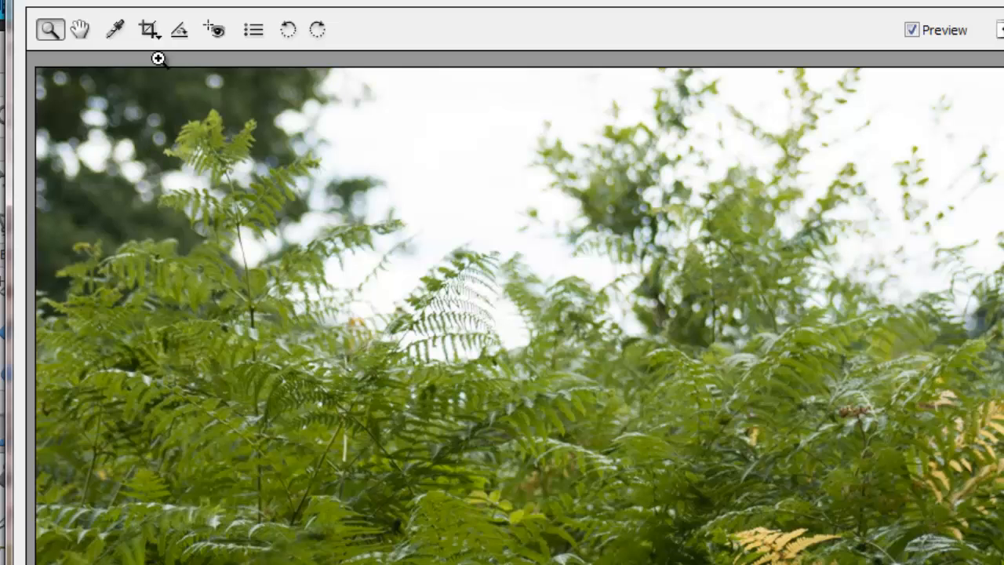
pyautogui.click(149, 32)
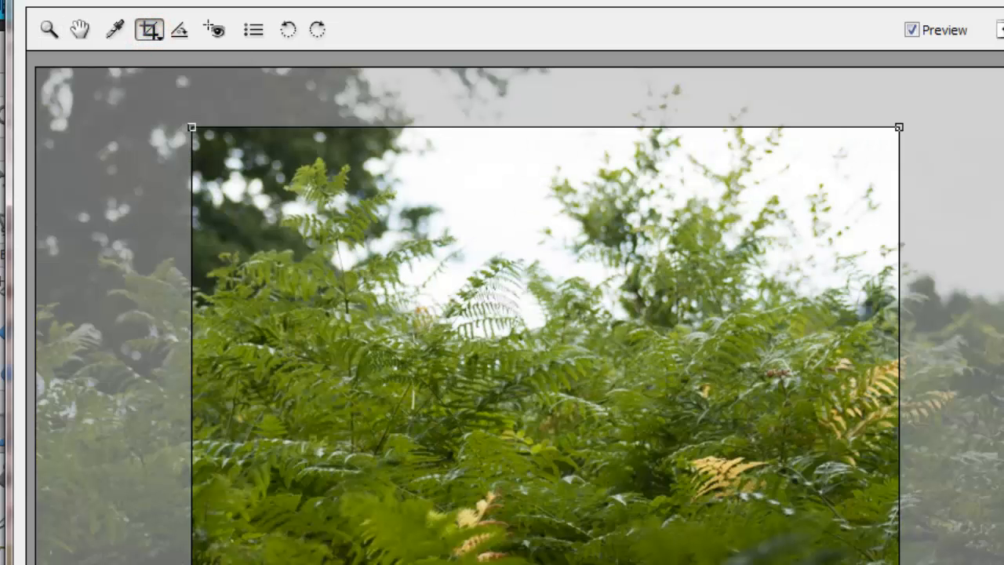
# Stretch the crop frame out to the photo's edges and clear the crop.
pyautogui.moveTo(192, 563); pyautogui.dragTo(46, 563)
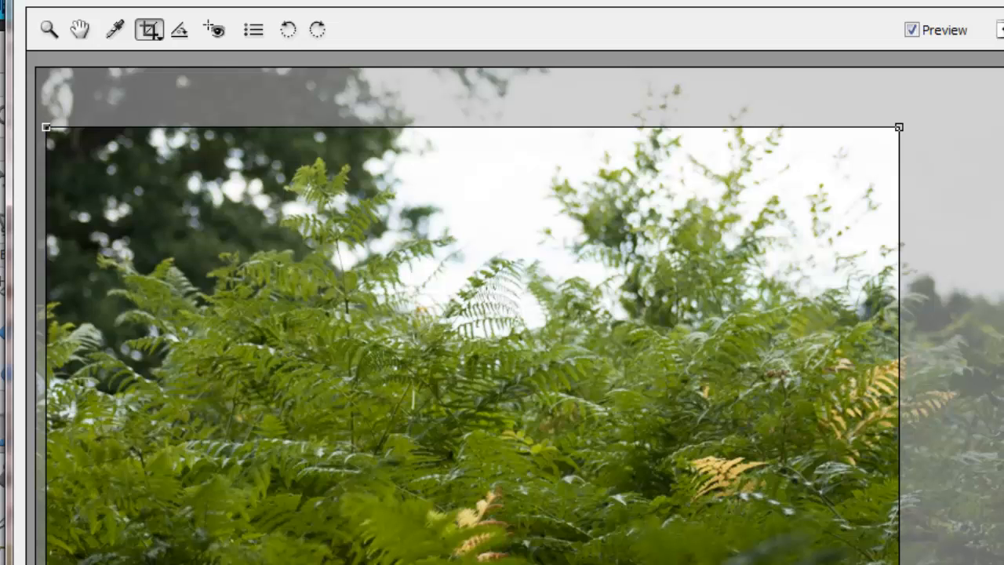
pyautogui.moveTo(899, 564); pyautogui.dragTo(943, 564)
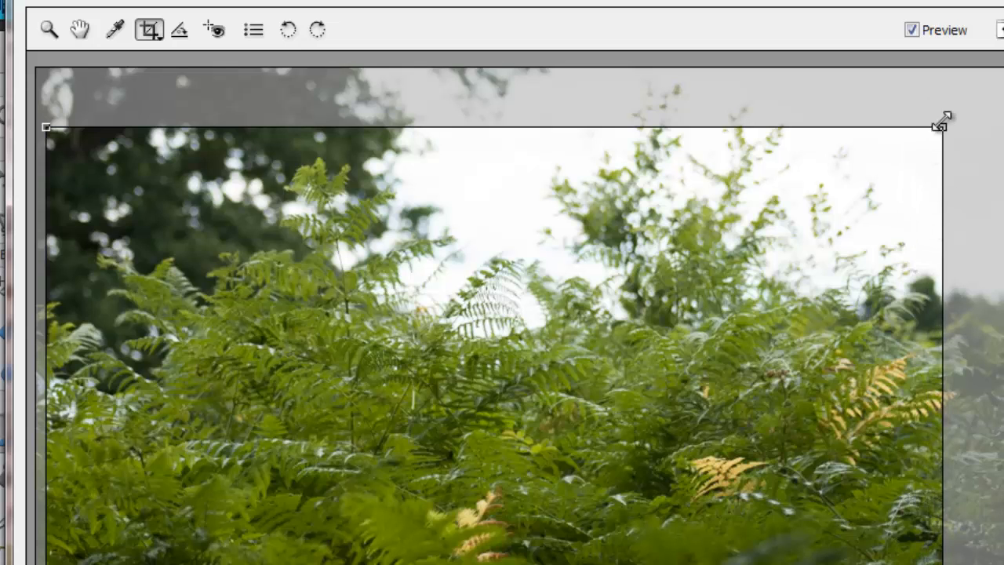
pyautogui.moveTo(940, 122); pyautogui.dragTo(969, 70)
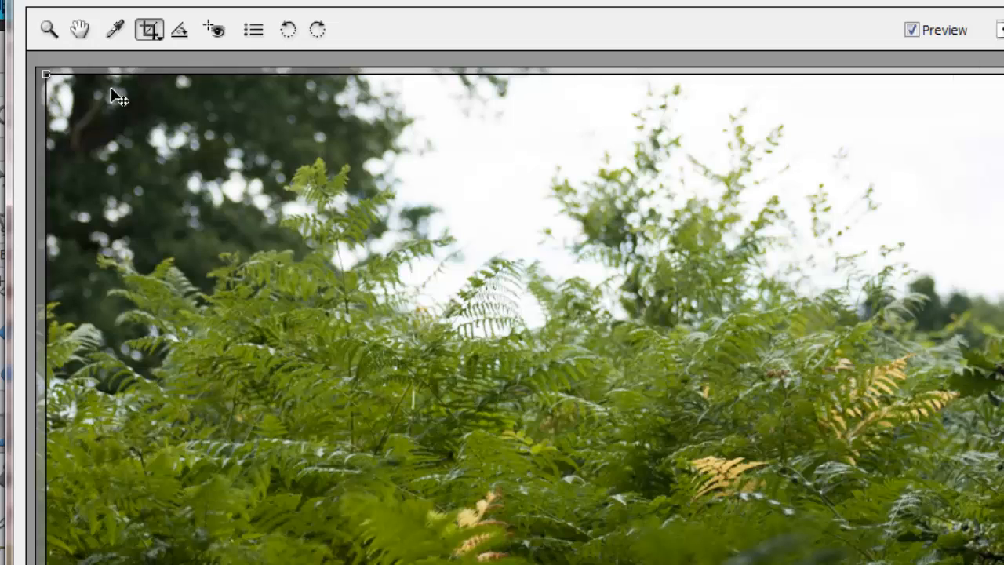
pyautogui.moveTo(46, 75); pyautogui.dragTo(35, 66)
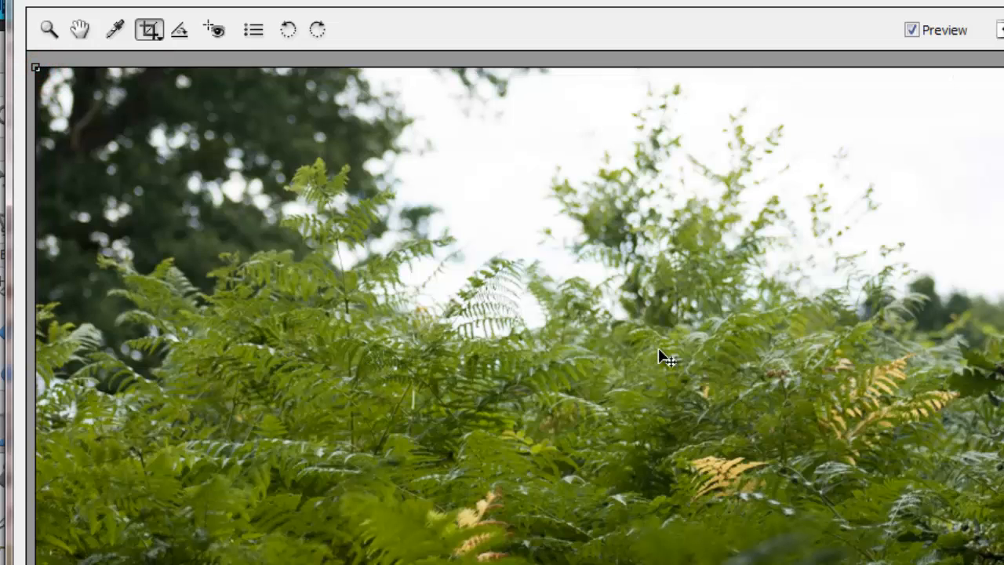
pyautogui.click(149, 29)
pyautogui.rightClick(471, 289)
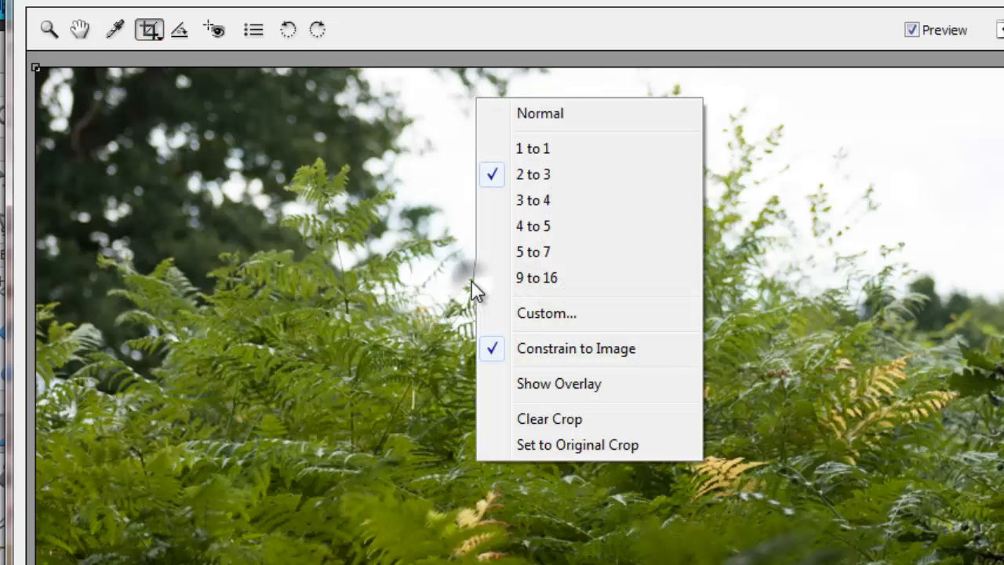
pyautogui.click(537, 417)
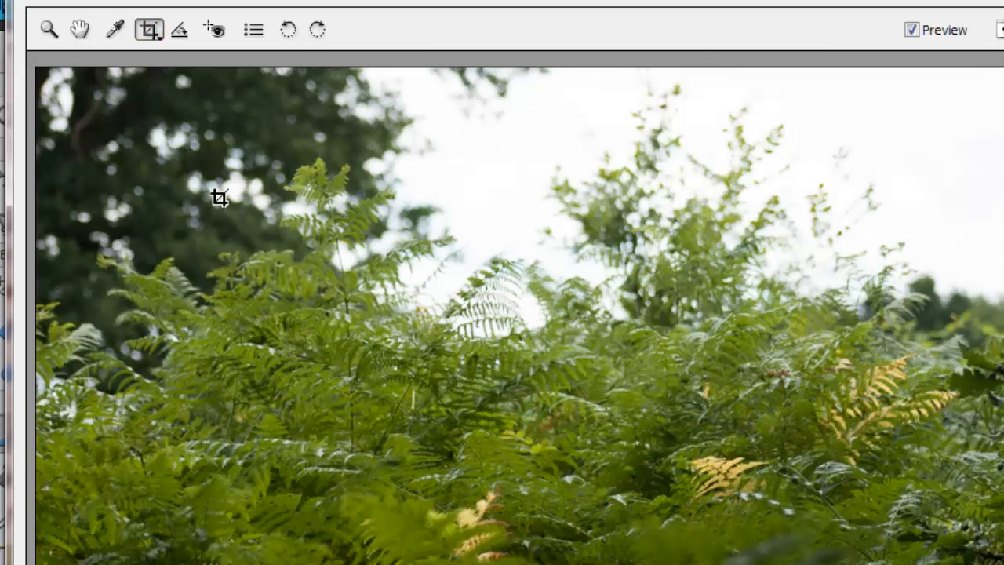
# Straighten the photo along a rising diagonal line across the ferns and shift the tilted crop frame slightly.
pyautogui.click(179, 32)
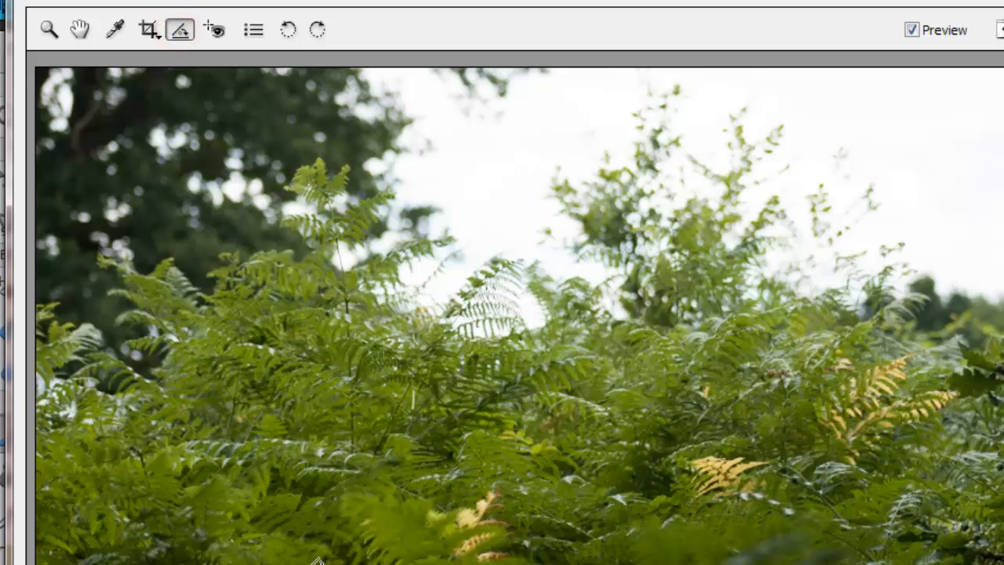
pyautogui.moveTo(242, 521); pyautogui.dragTo(541, 392)
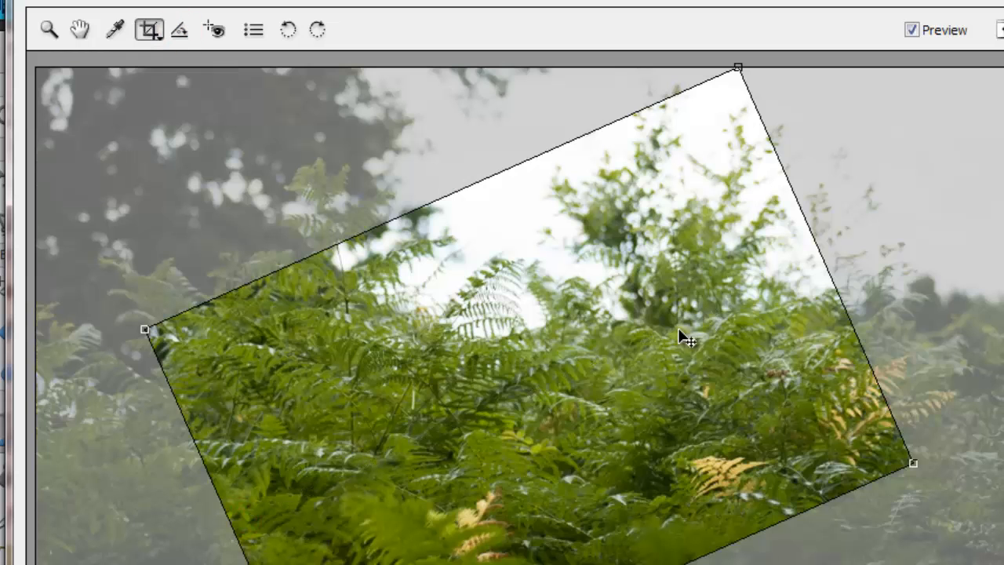
pyautogui.moveTo(310, 426); pyautogui.dragTo(283, 399)
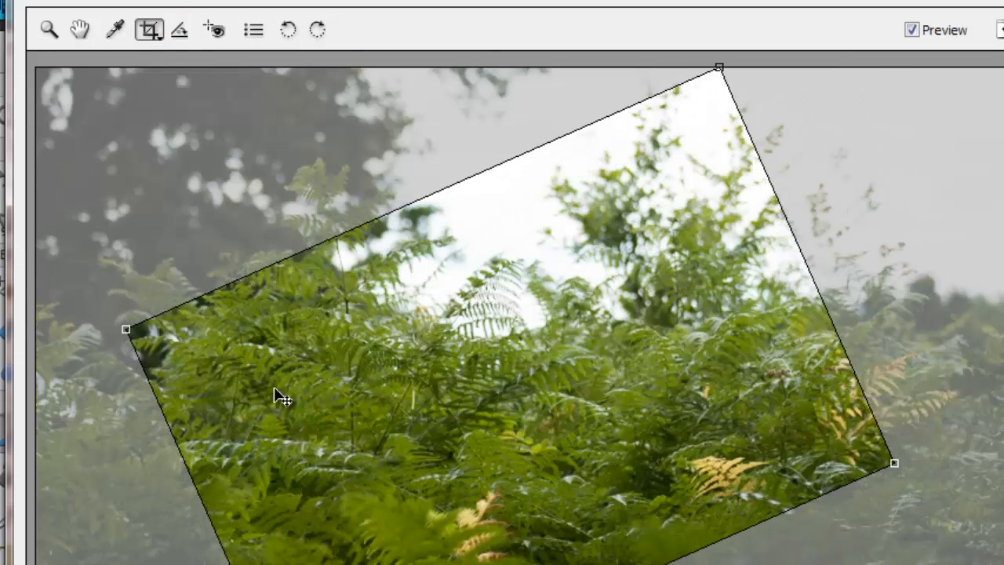
# Straighten the photo again along a nearly horizontal line across the ferns and preview the cropped result zoomed in.
pyautogui.click(179, 31)
pyautogui.moveTo(281, 464); pyautogui.dragTo(757, 463)
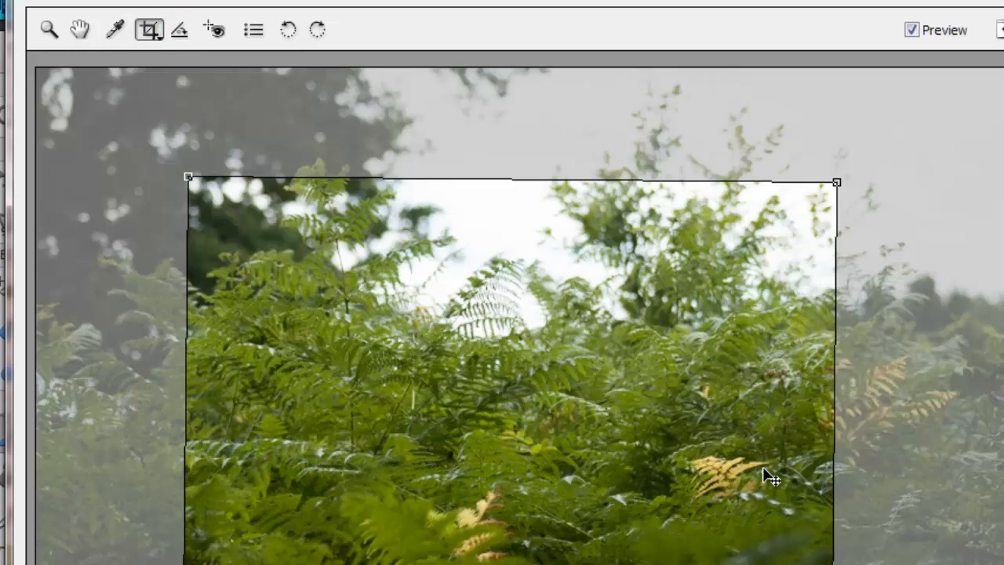
pyautogui.press('z')
pyautogui.click(605, 415)
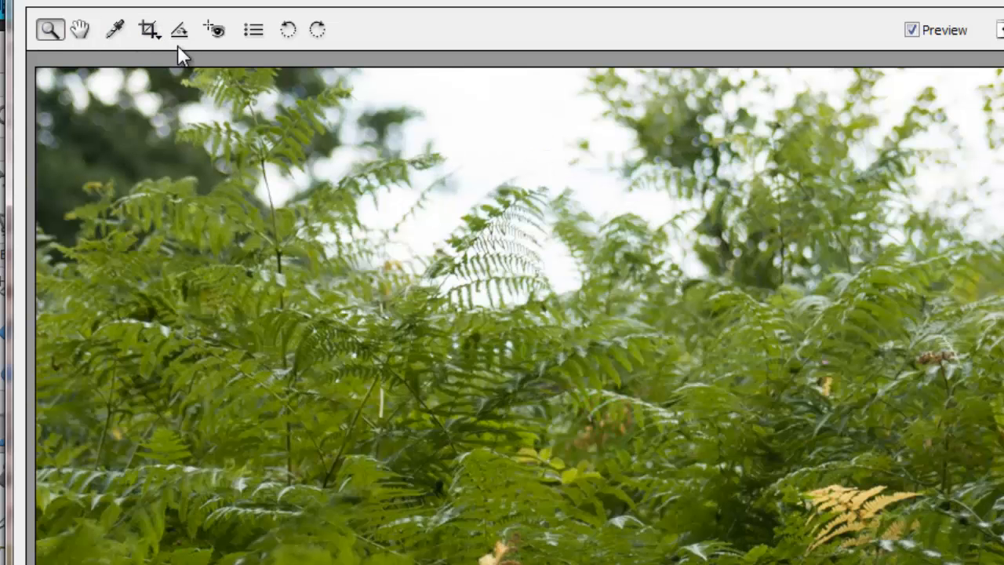
# Return to the straightened crop frame and clear it to restore the full photo.
pyautogui.rightClick(437, 299)
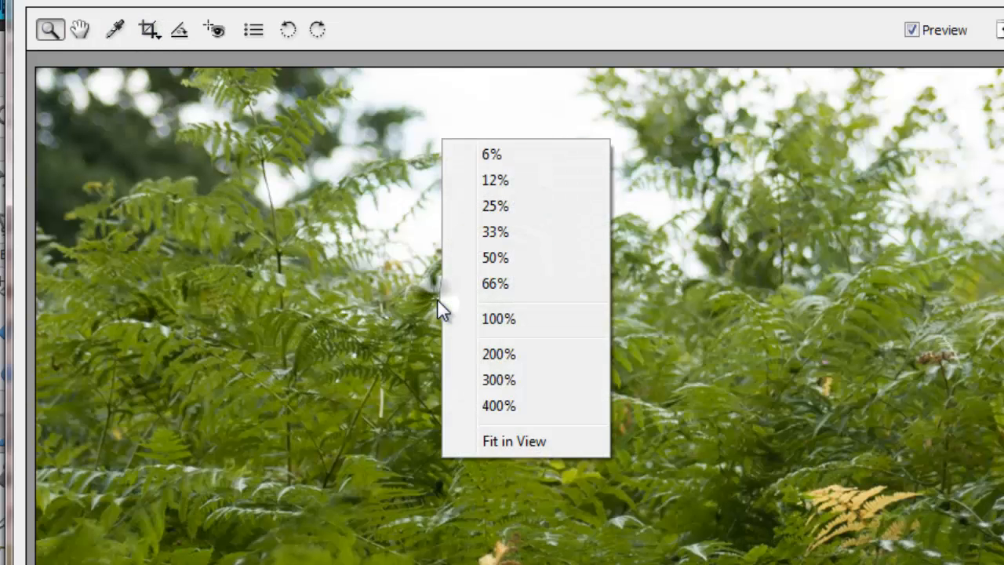
pyautogui.click(218, 209)
pyautogui.click(149, 30)
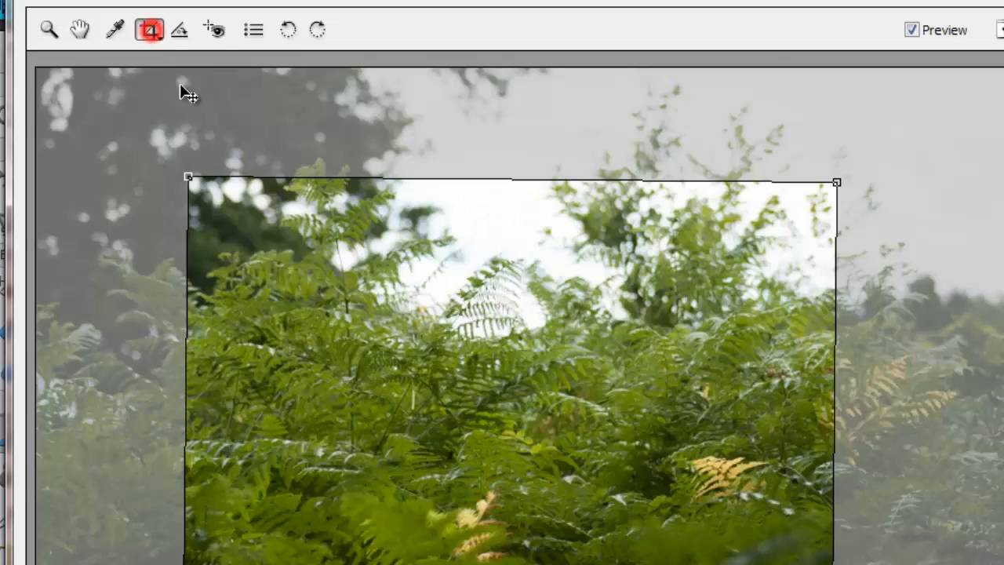
pyautogui.rightClick(459, 403)
pyautogui.click(540, 533)
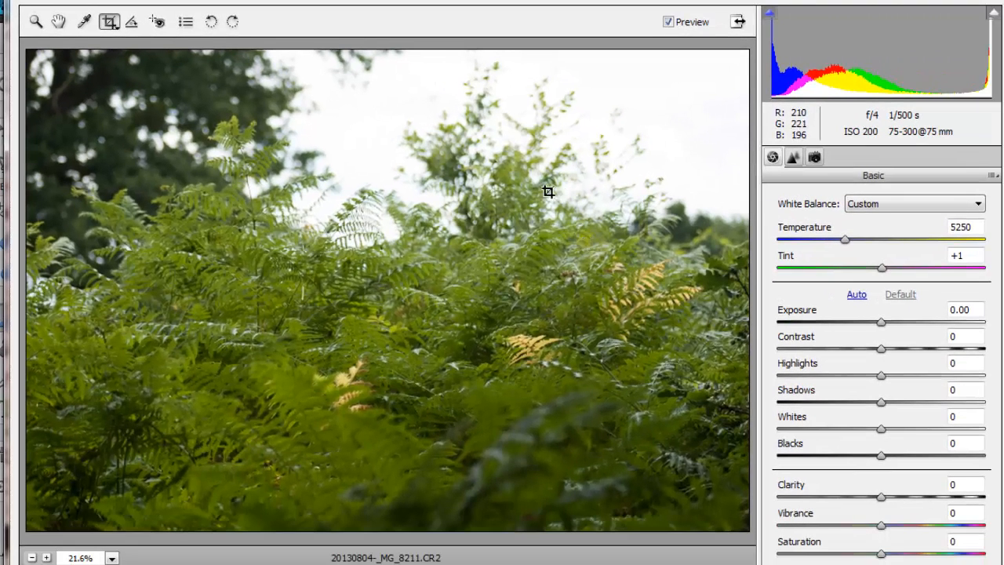
# Darken the fern photo to an exposure of -2.25 and raise its contrast to +19.
pyautogui.click(83, 21)
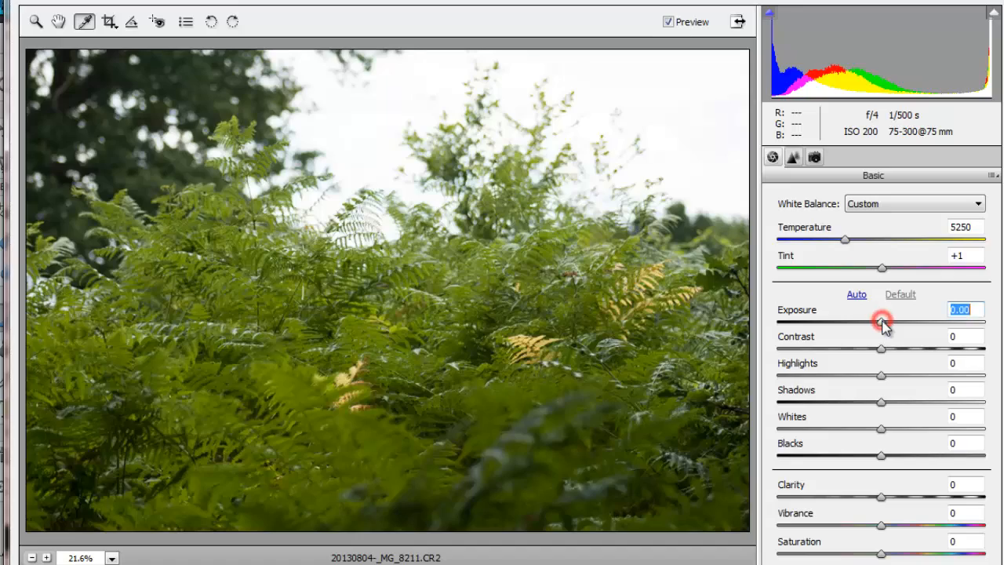
pyautogui.moveTo(883, 321); pyautogui.dragTo(835, 343)
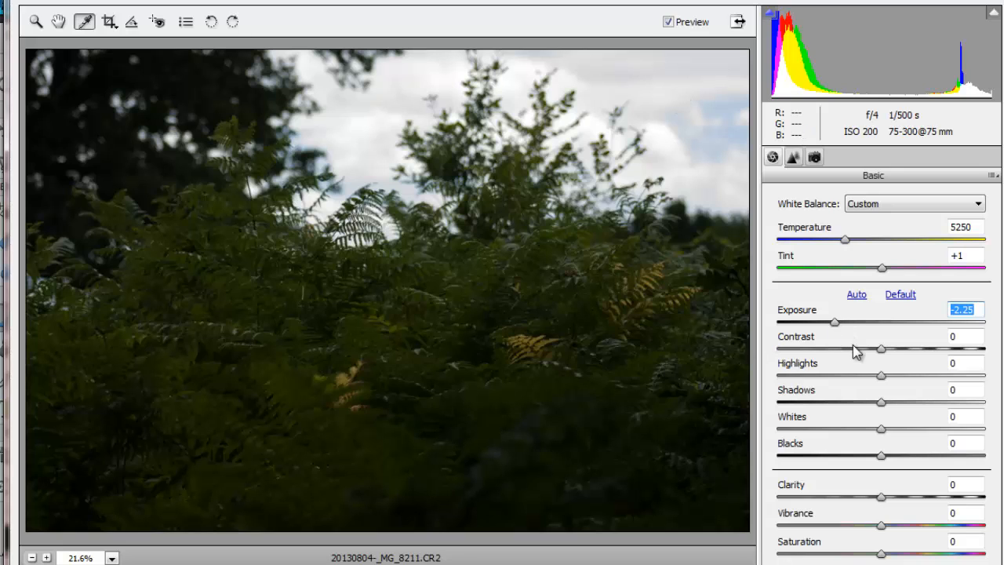
pyautogui.moveTo(880, 349)
pyautogui.mouseDown()
pyautogui.moveTo(929, 342)
pyautogui.moveTo(843, 367)
pyautogui.moveTo(907, 356)
pyautogui.moveTo(898, 357)
pyautogui.mouseUp()
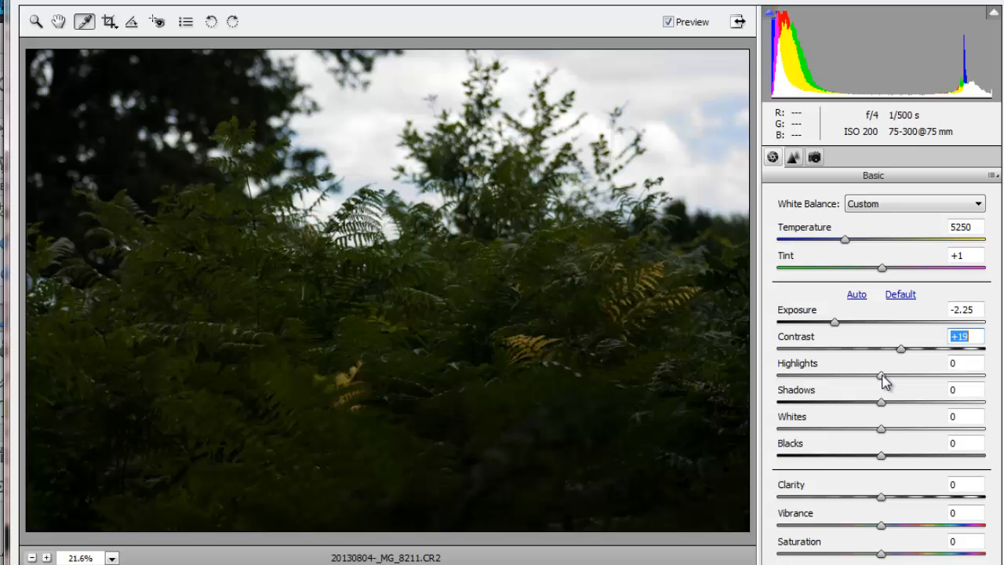
# Balance the photo's tones with highlights at -3, shadows at +88 and whites at +30.
pyautogui.moveTo(883, 375); pyautogui.dragTo(992, 414)
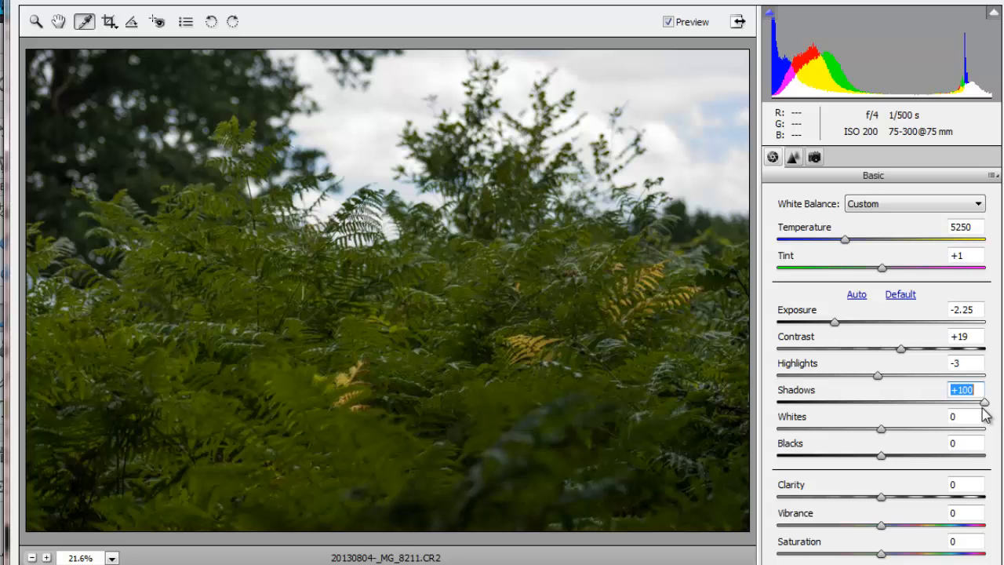
pyautogui.moveTo(987, 416)
pyautogui.mouseDown()
pyautogui.moveTo(961, 412)
pyautogui.moveTo(973, 422)
pyautogui.mouseUp()
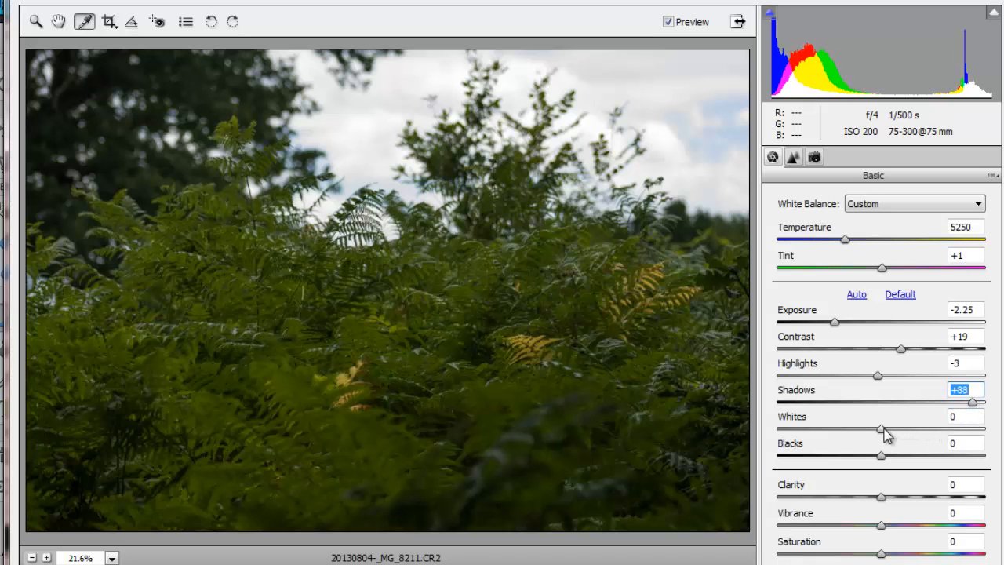
pyautogui.moveTo(882, 430); pyautogui.dragTo(918, 444)
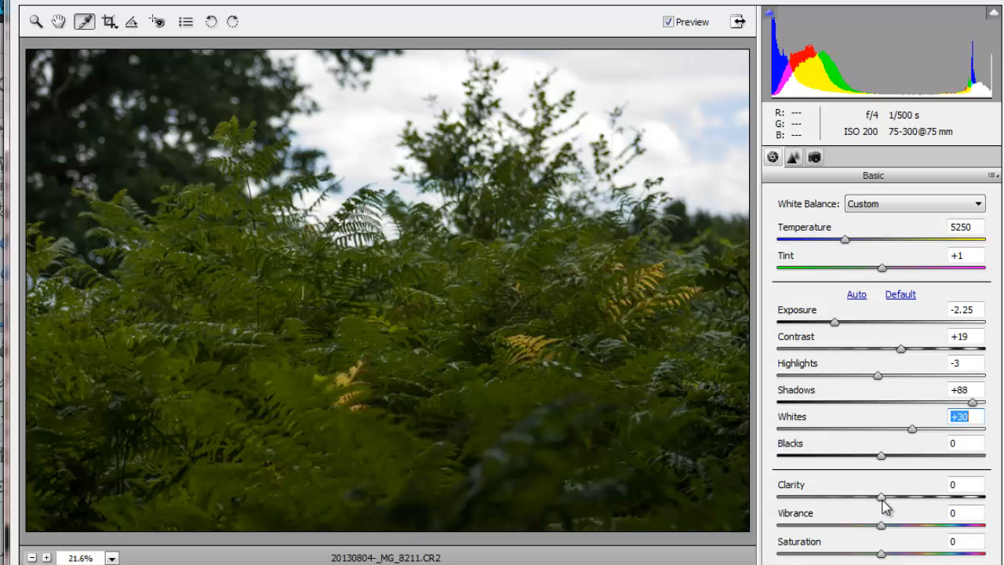
# Strengthen the photo's detail and colour with clarity at +35, saturation at +55 and vibrance at +35.
pyautogui.moveTo(883, 501)
pyautogui.mouseDown()
pyautogui.moveTo(905, 501)
pyautogui.moveTo(896, 497)
pyautogui.mouseUp()
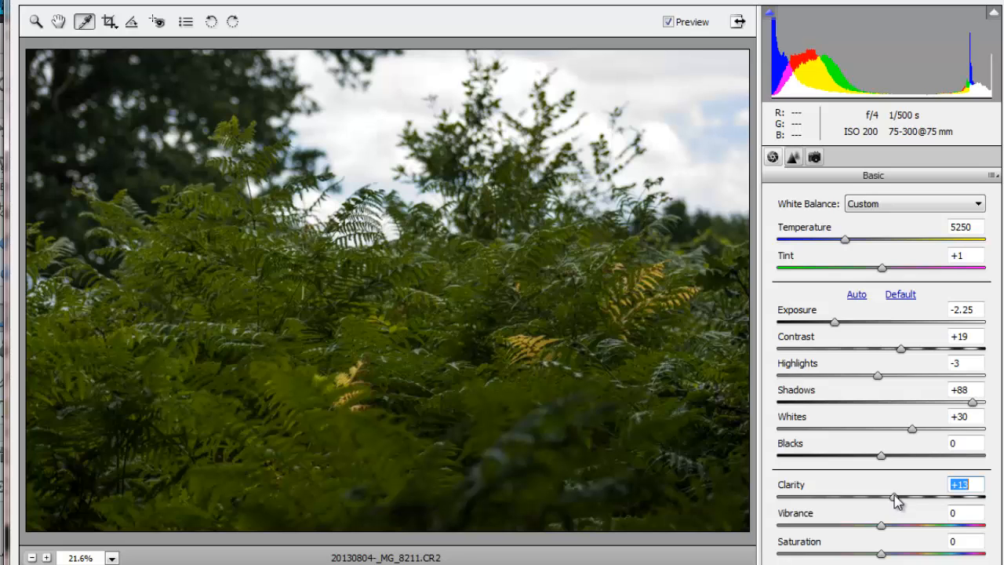
pyautogui.moveTo(892, 502); pyautogui.dragTo(920, 500)
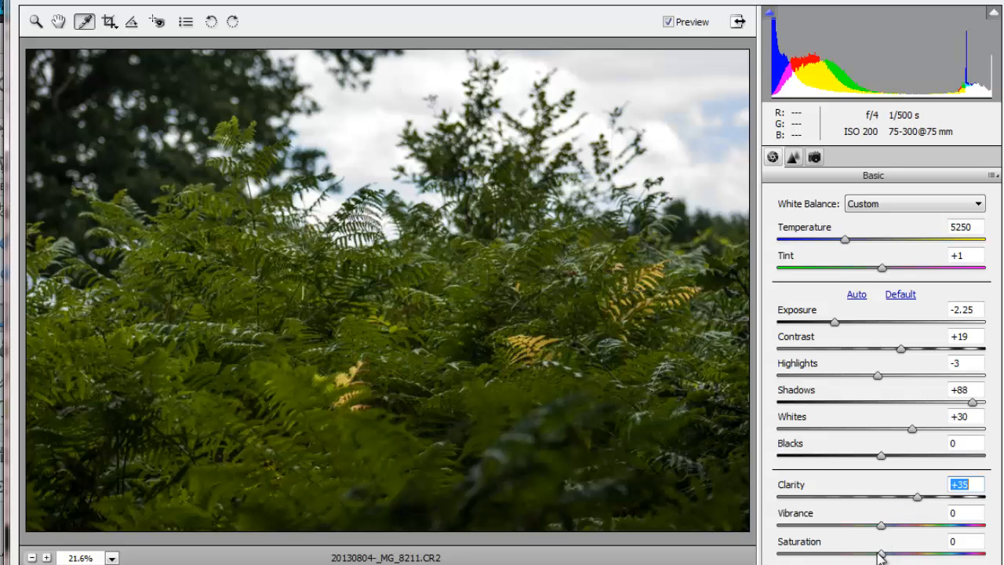
pyautogui.moveTo(878, 553); pyautogui.dragTo(905, 550)
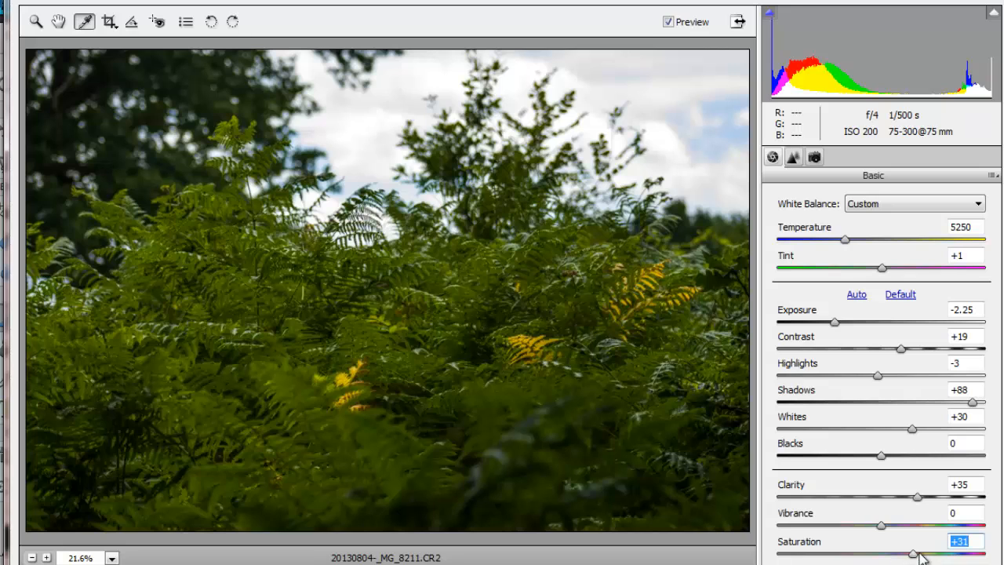
pyautogui.moveTo(915, 555); pyautogui.dragTo(990, 554)
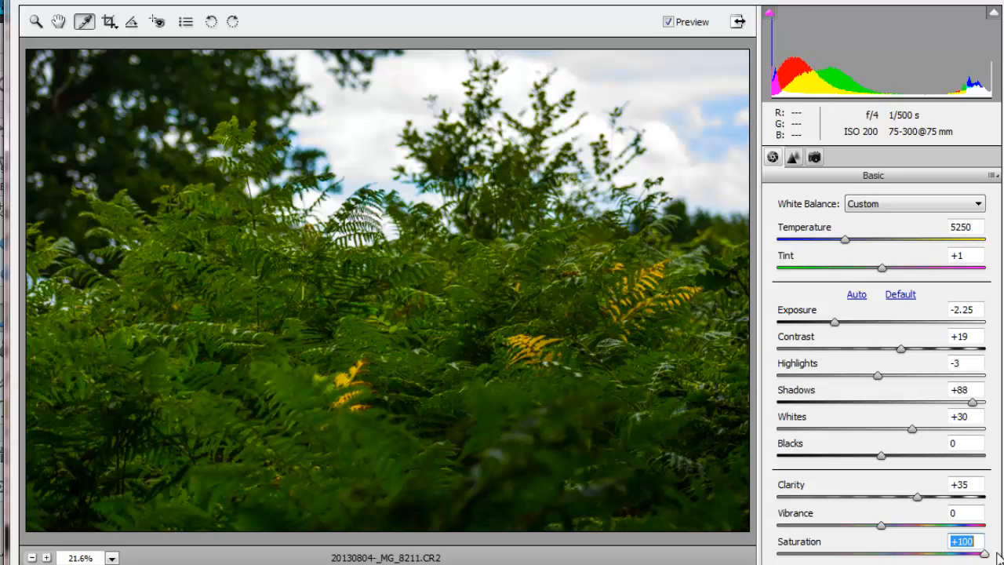
pyautogui.moveTo(960, 555); pyautogui.dragTo(942, 557)
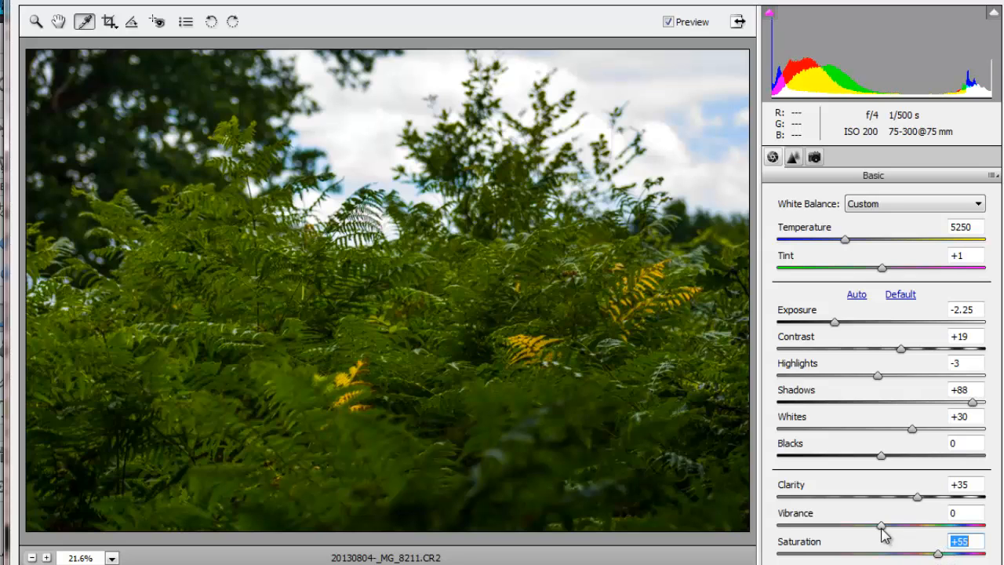
pyautogui.moveTo(882, 525); pyautogui.dragTo(918, 540)
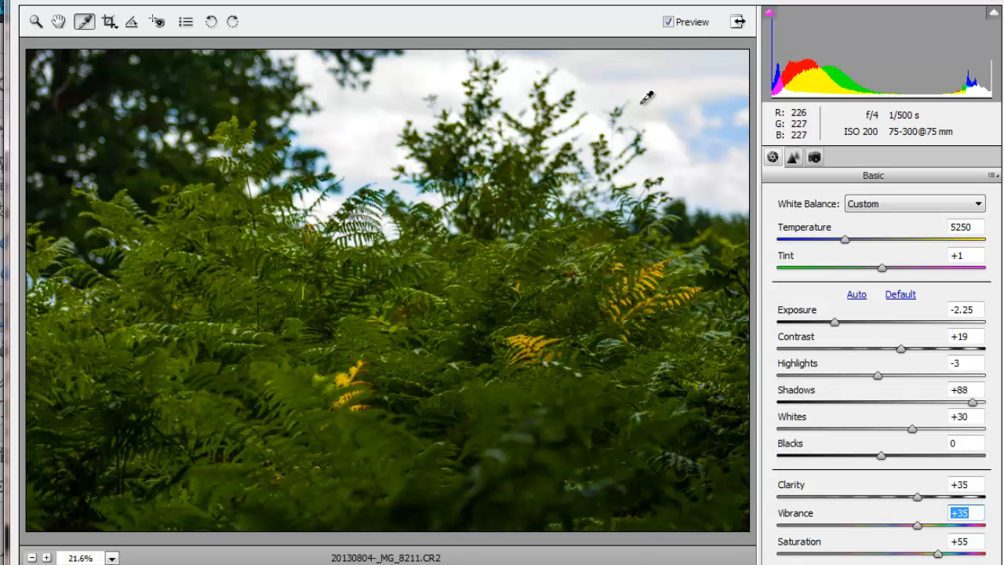
# Compare the adjusted photo with its original settings several times, ending on the adjusted version.
pyautogui.click(668, 22)
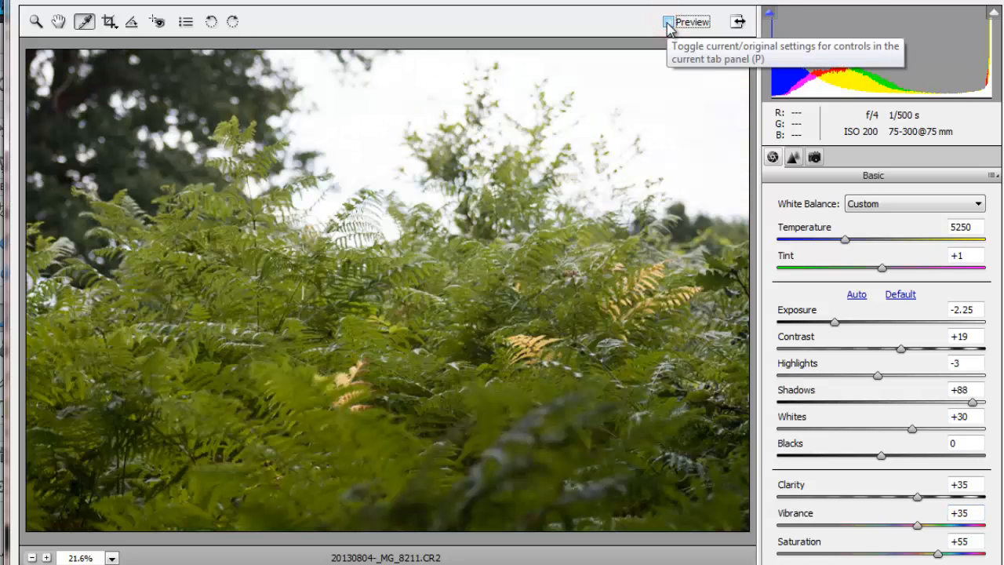
pyautogui.click(667, 23)
pyautogui.click(668, 23)
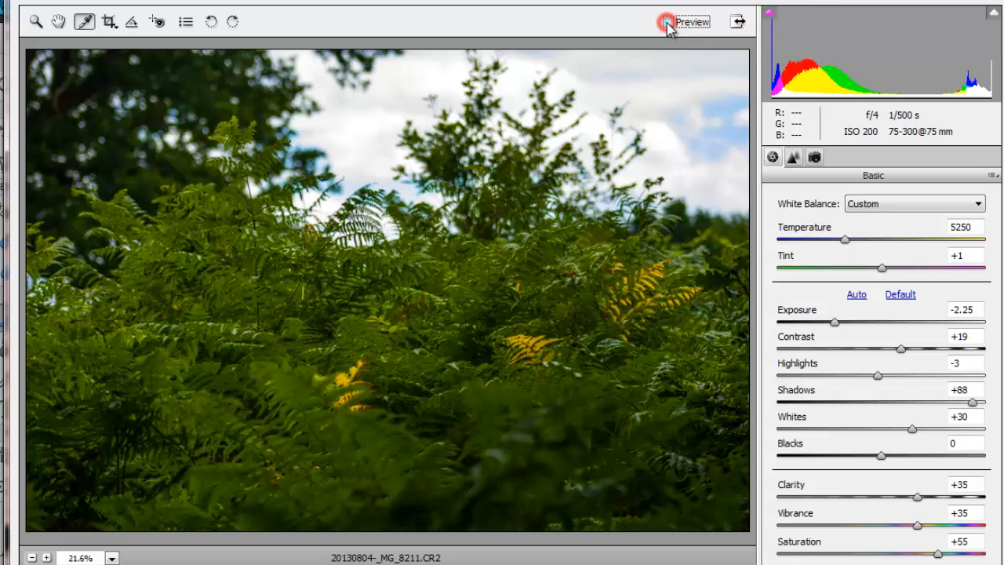
pyautogui.click(668, 23)
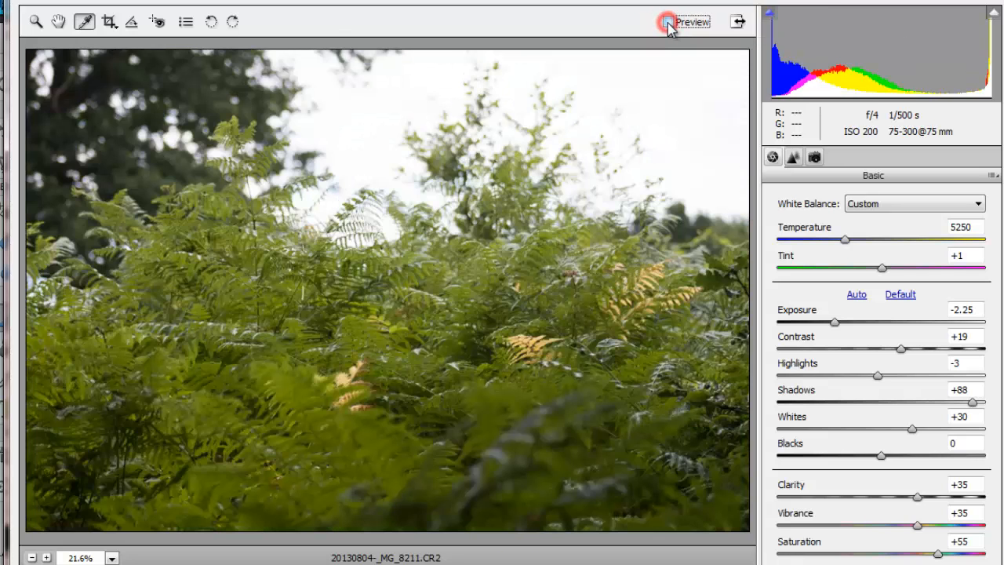
pyautogui.click(668, 23)
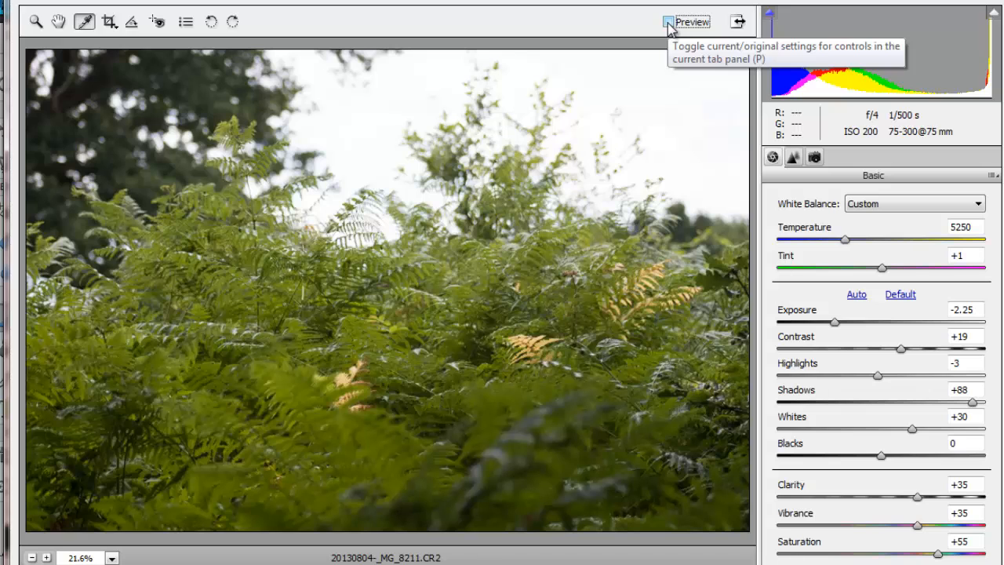
pyautogui.click(668, 23)
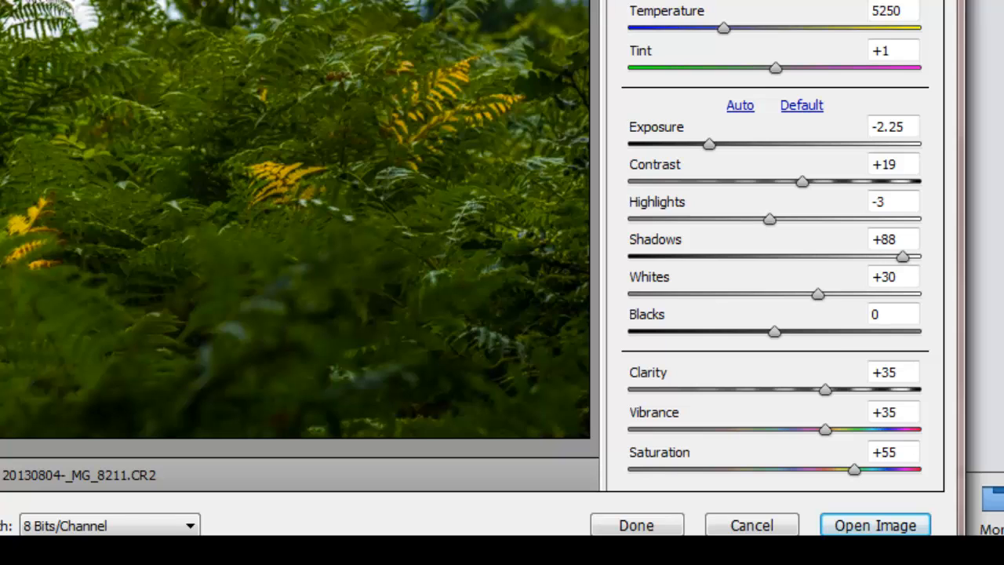
# Open the adjusted raw photo as an image in the main photo editor.
pyautogui.click(889, 530)
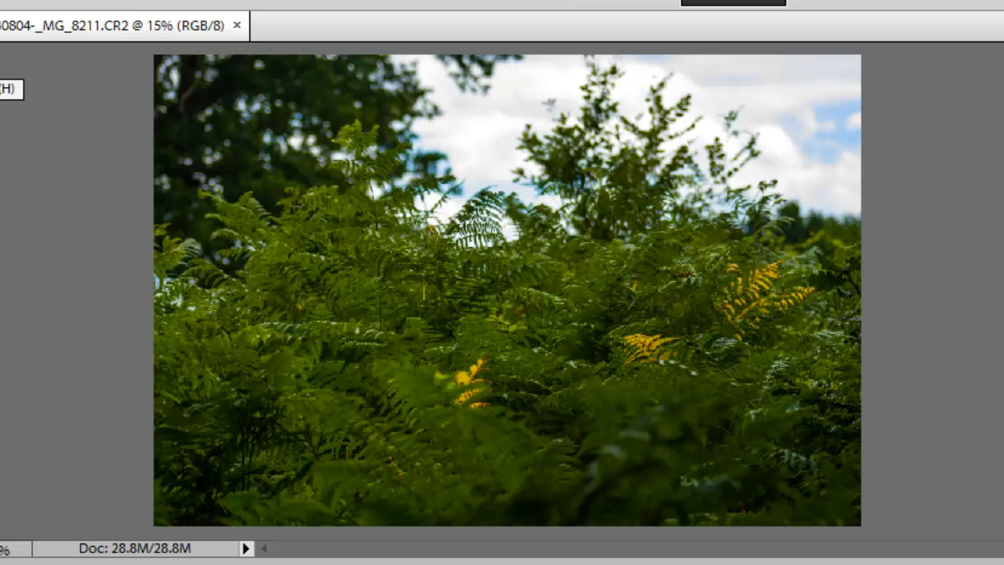
pyautogui.click(455, 274)
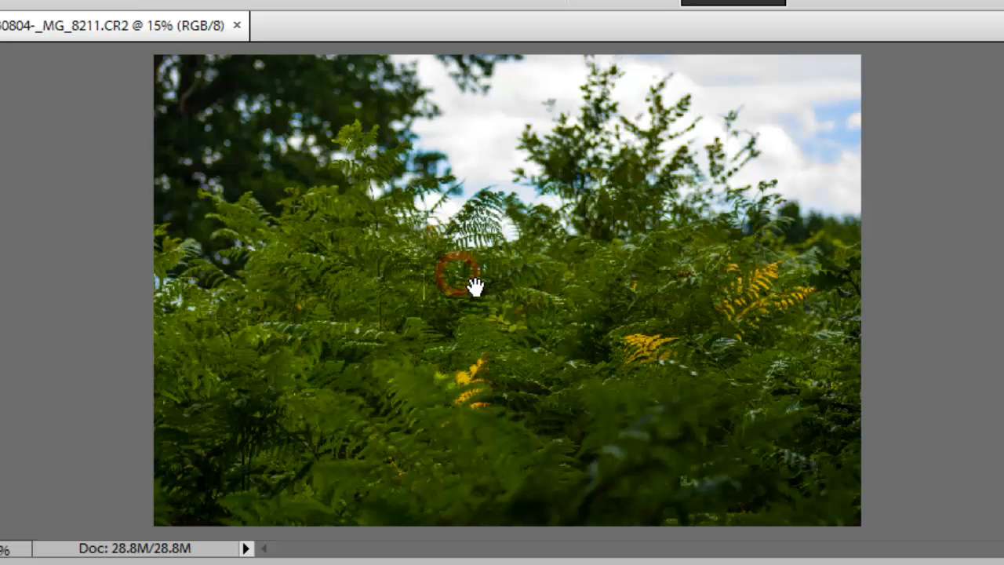
# Examine the sky, the trees and the fern foreground across the opened photo at moderate magnification.
pyautogui.scroll(5, 549, 393)
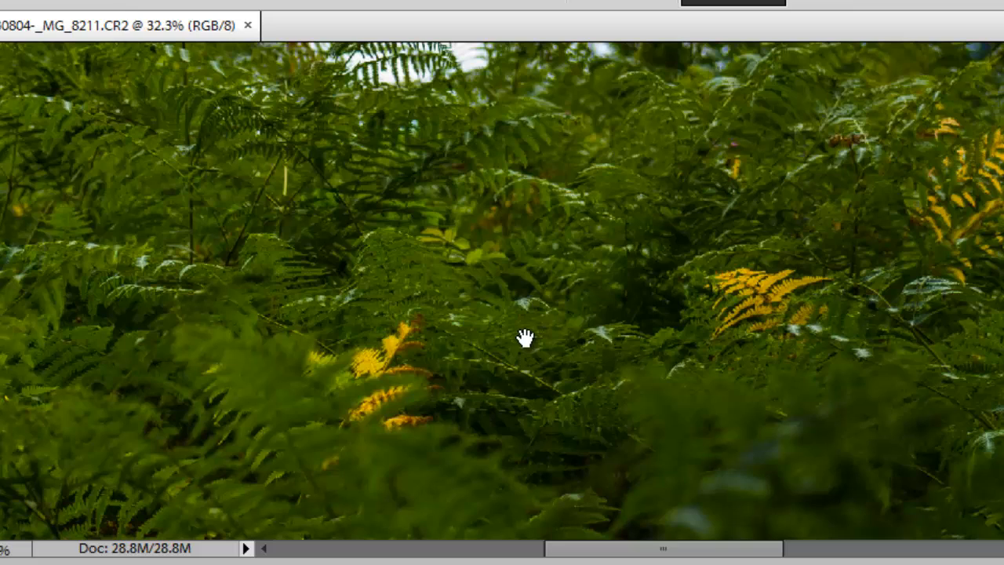
pyautogui.scroll(-1, 477, 264)
pyautogui.moveTo(440, 168); pyautogui.dragTo(448, 413)
pyautogui.moveTo(623, 259); pyautogui.dragTo(336, 354)
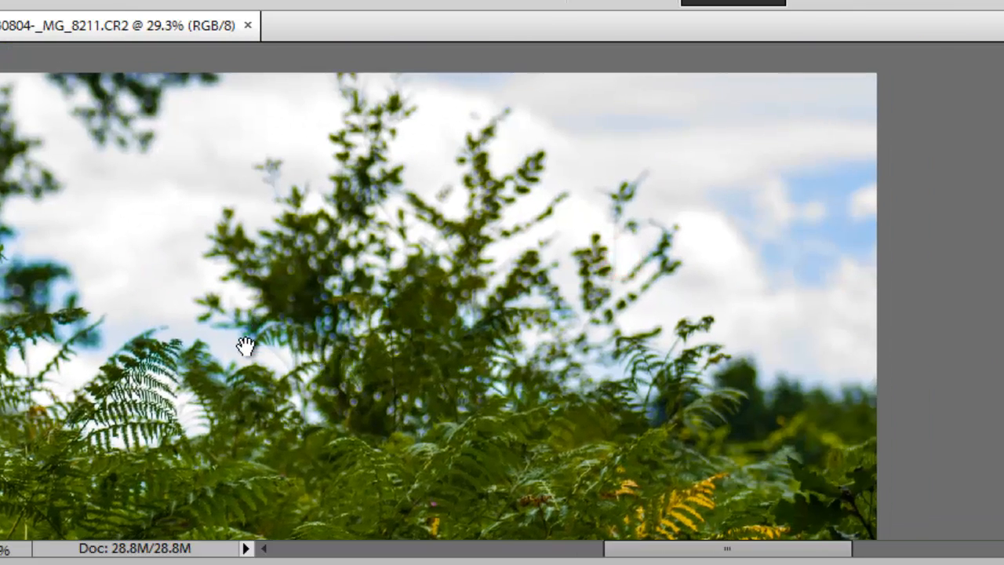
pyautogui.moveTo(245, 346); pyautogui.dragTo(599, 167)
pyautogui.moveTo(309, 333); pyautogui.dragTo(563, 160)
pyautogui.moveTo(451, 357); pyautogui.dragTo(531, 212)
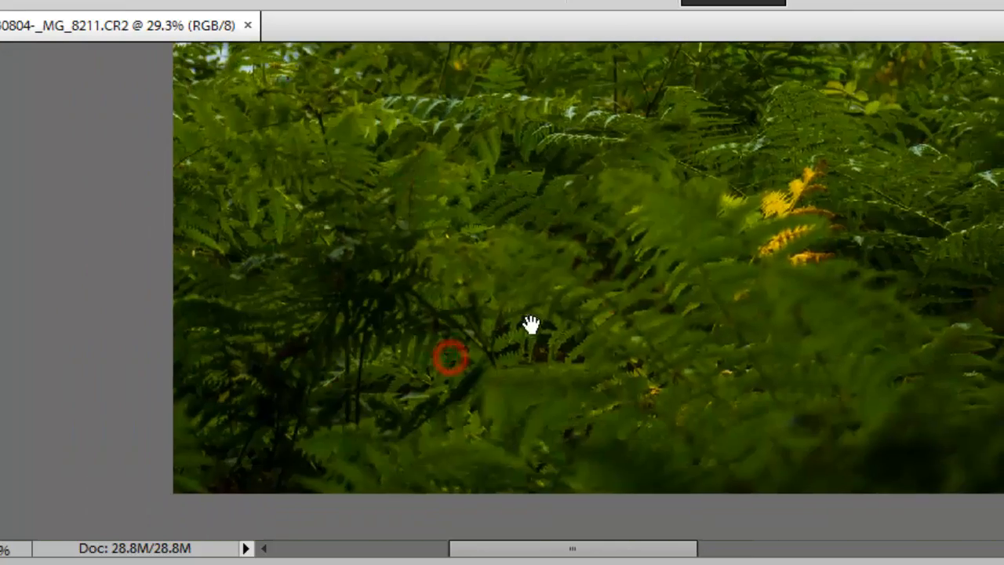
pyautogui.moveTo(583, 291); pyautogui.dragTo(294, 528)
pyautogui.moveTo(506, 281); pyautogui.dragTo(418, 460)
pyautogui.moveTo(541, 291); pyautogui.dragTo(444, 448)
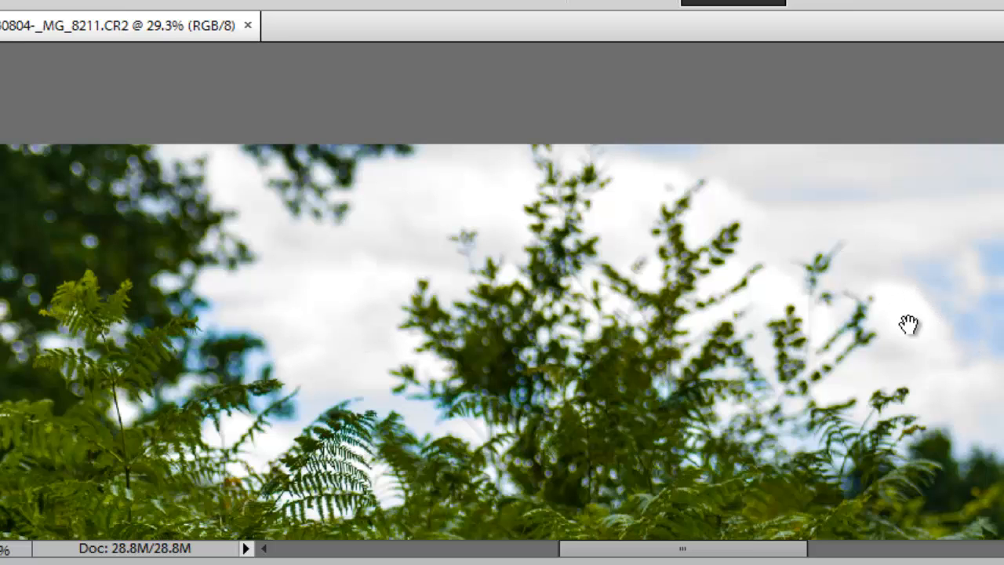
pyautogui.moveTo(840, 318); pyautogui.dragTo(746, 210)
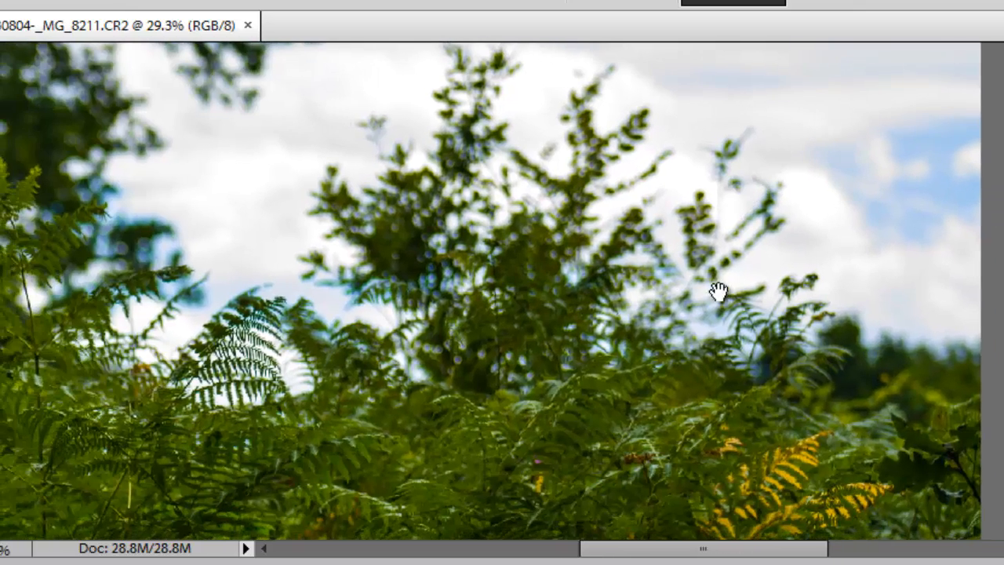
pyautogui.moveTo(471, 217); pyautogui.dragTo(756, 197)
pyautogui.moveTo(634, 235); pyautogui.dragTo(533, 307)
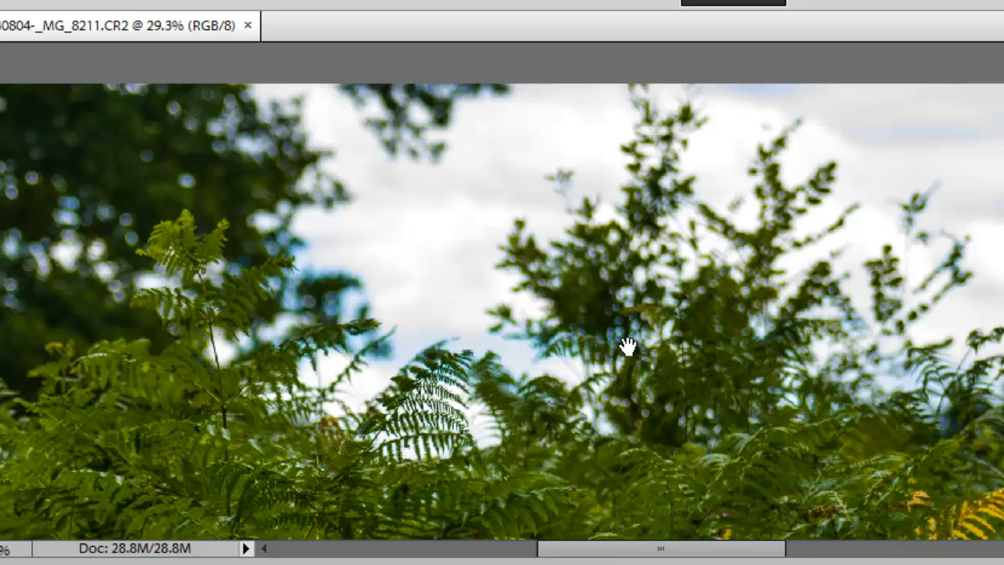
pyautogui.scroll(-5, 628, 295)
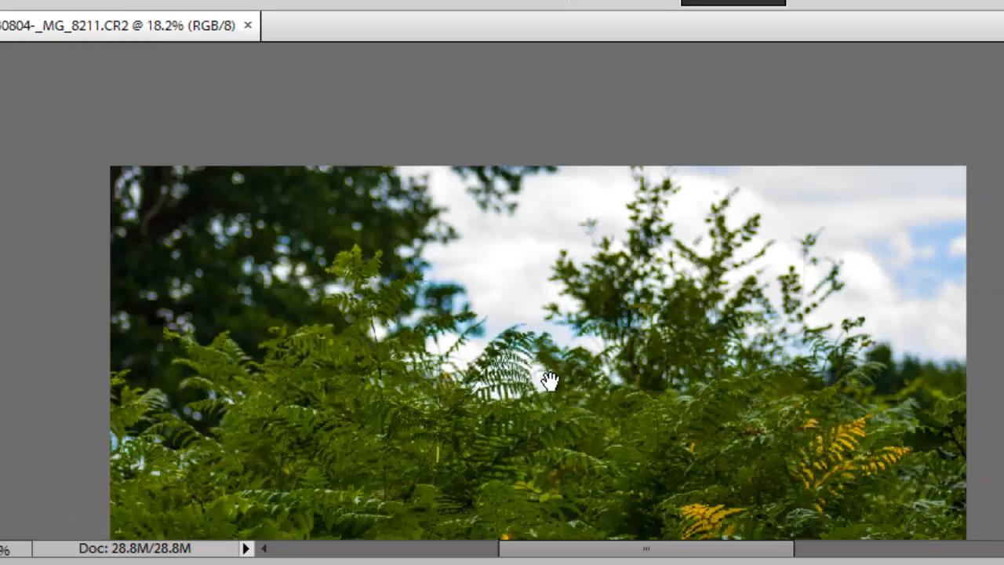
pyautogui.scroll(-1, 549, 385)
pyautogui.scroll(-1, 578, 274)
pyautogui.scroll(2, 553, 287)
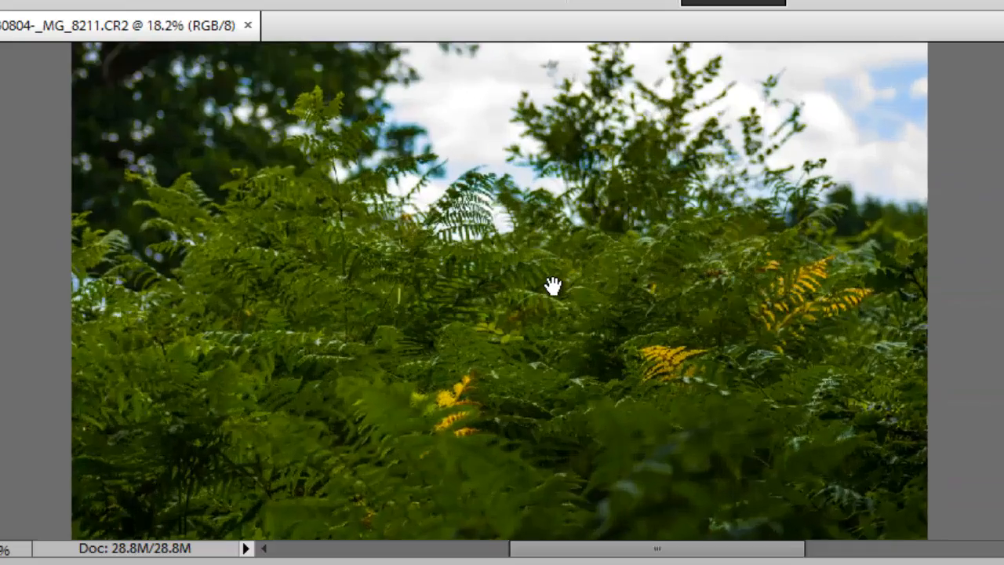
# Inspect the central fern fronds and the small pink flower at high magnification, then return to the whole photo.
pyautogui.scroll(8, 554, 286)
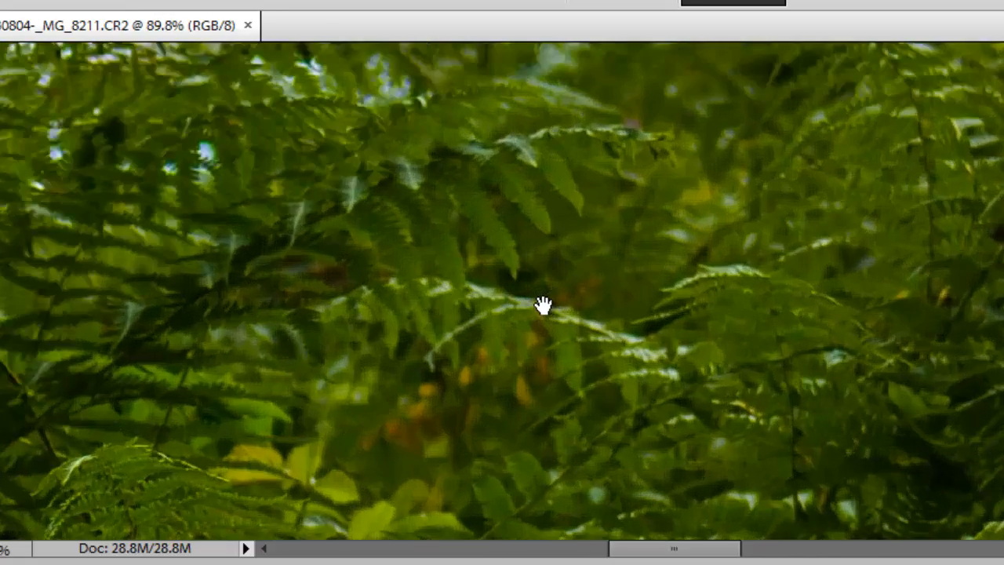
pyautogui.scroll(1, 543, 305)
pyautogui.moveTo(463, 214); pyautogui.dragTo(539, 481)
pyautogui.moveTo(329, 320); pyautogui.dragTo(499, 375)
pyautogui.moveTo(843, 336); pyautogui.dragTo(332, 242)
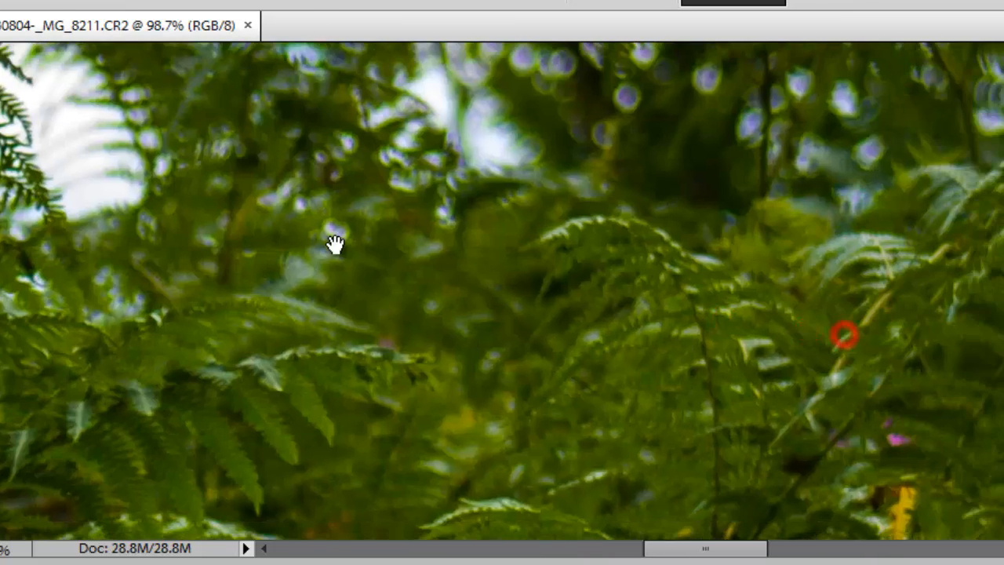
pyautogui.moveTo(565, 374); pyautogui.dragTo(471, 248)
pyautogui.moveTo(656, 331); pyautogui.dragTo(466, 281)
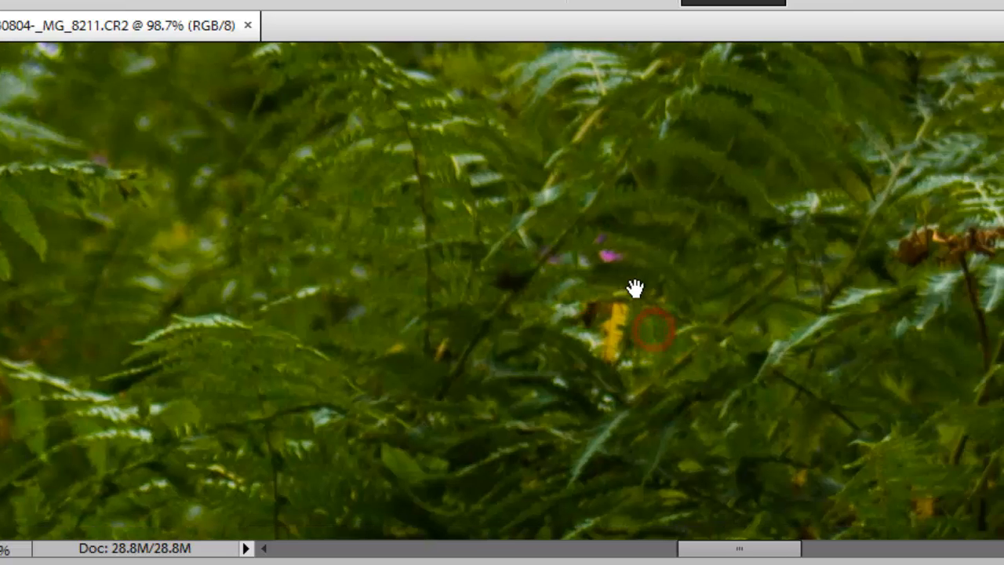
pyautogui.moveTo(606, 260); pyautogui.dragTo(569, 291)
pyautogui.scroll(5, 571, 291)
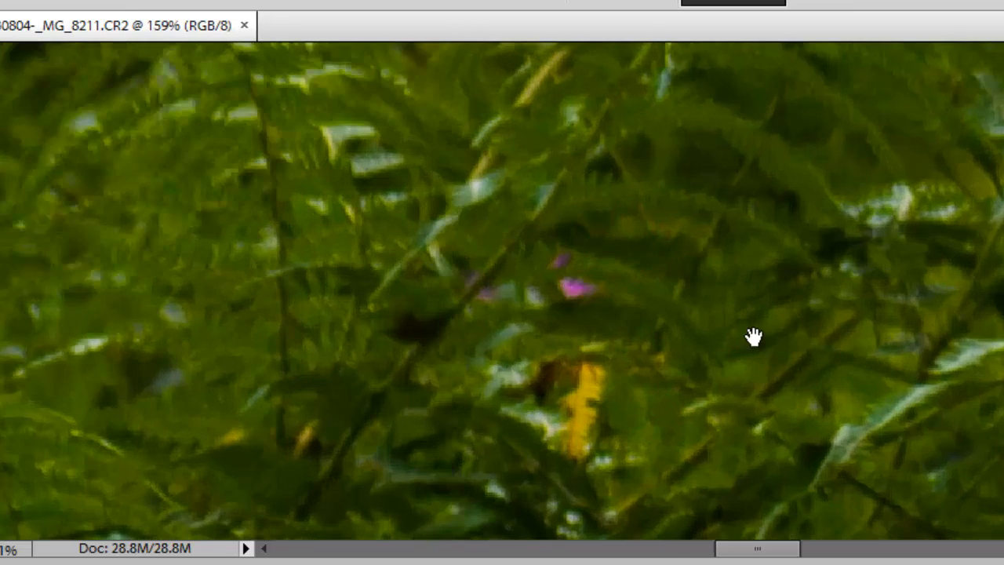
pyautogui.scroll(3, 625, 306)
pyautogui.scroll(-6, 533, 311)
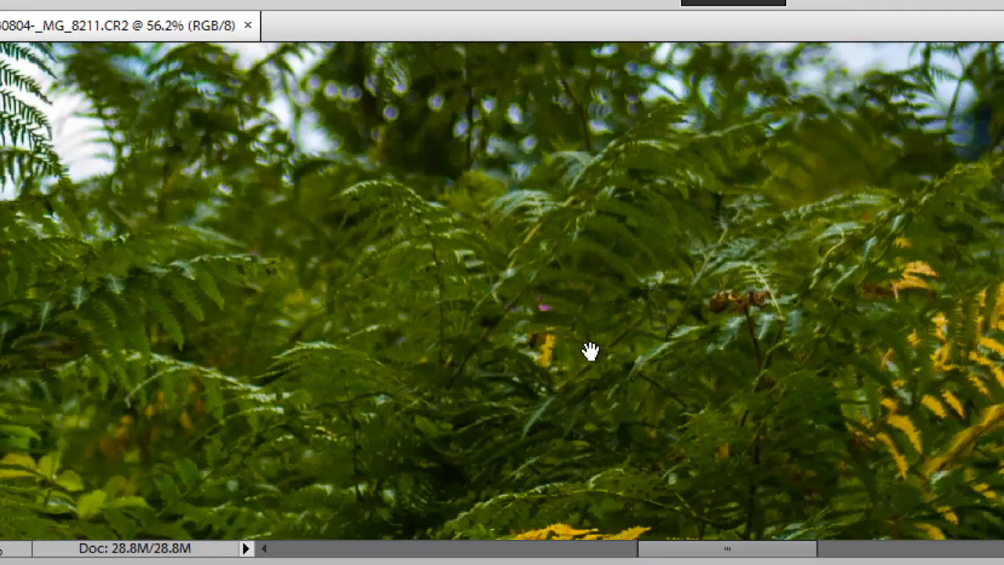
pyautogui.scroll(-5, 589, 350)
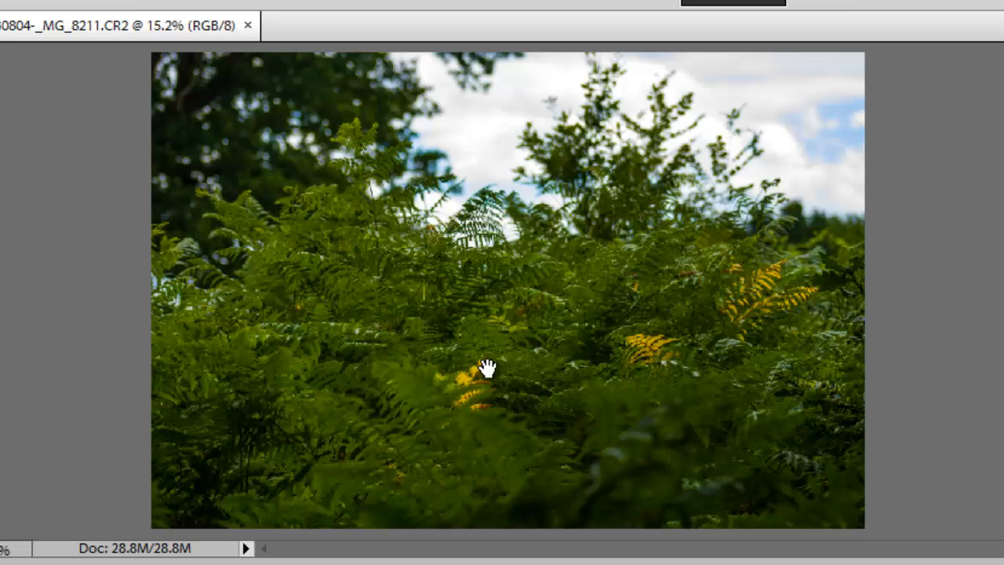
# Check the leaf detail at the photo's centre once more and review the overall image at reduced size.
pyautogui.scroll(5, 548, 293)
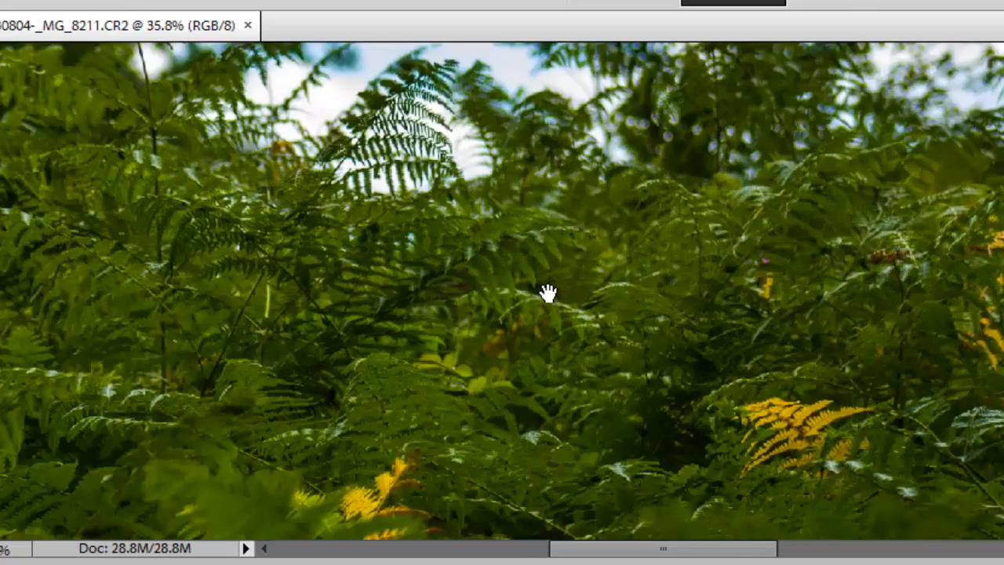
pyautogui.scroll(4, 548, 293)
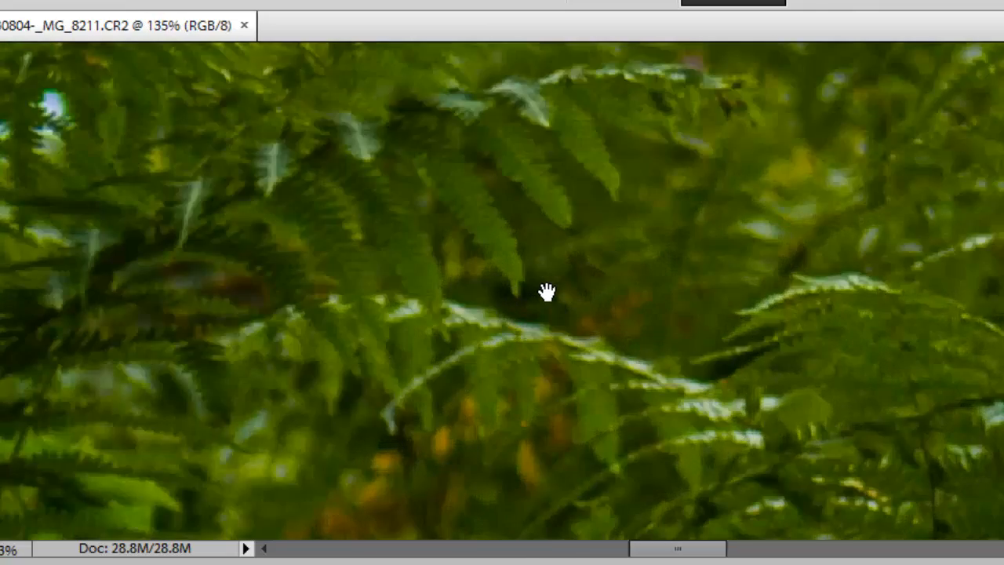
pyautogui.scroll(-5, 548, 292)
pyautogui.scroll(-4, 548, 293)
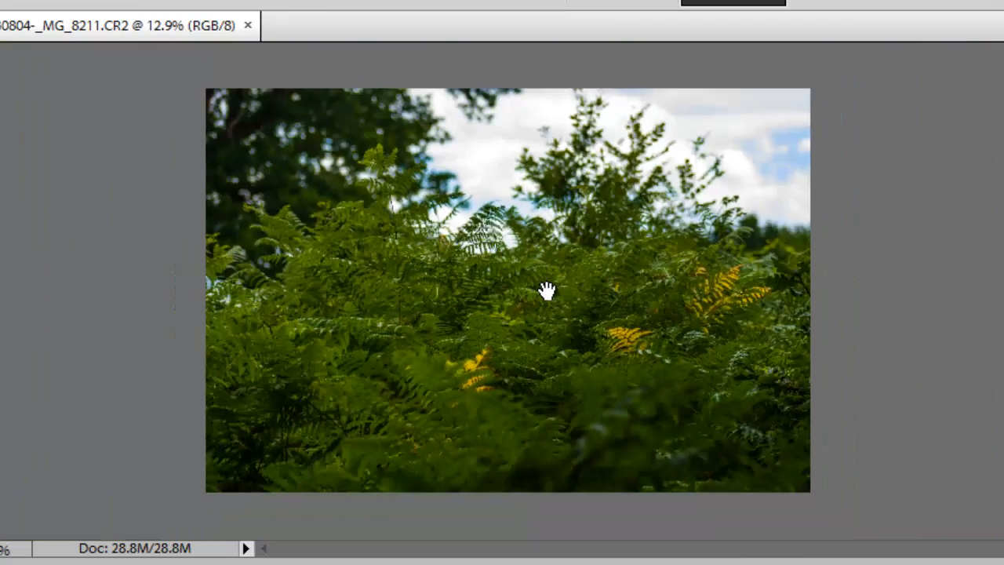
pyautogui.scroll(2, 471, 219)
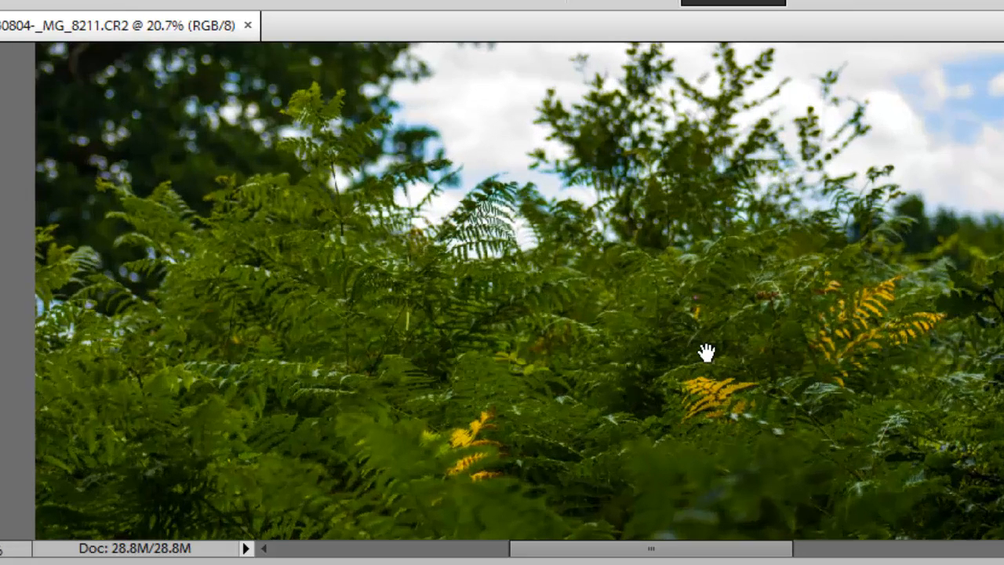
pyautogui.scroll(-1, 706, 353)
pyautogui.scroll(1, 507, 312)
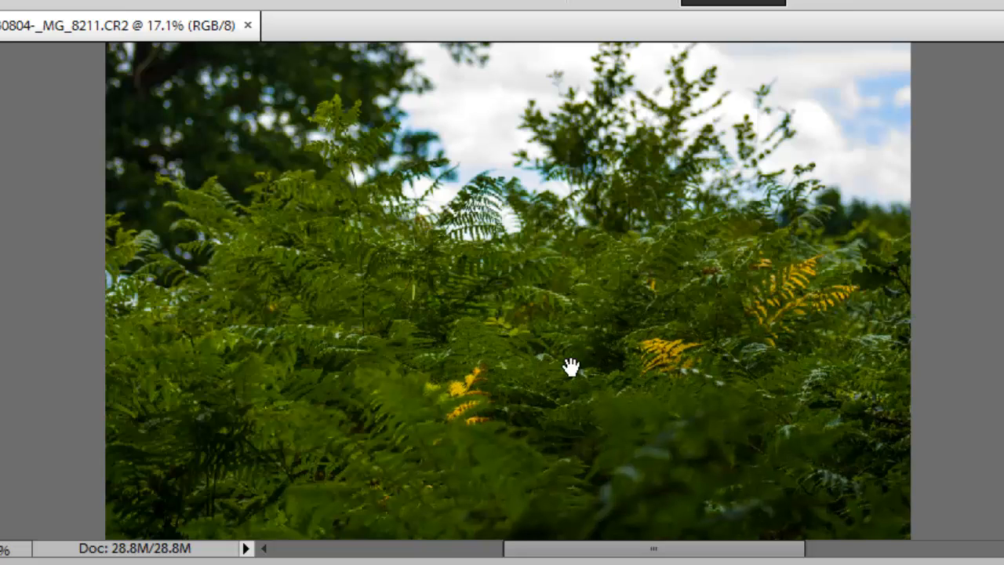
pyautogui.scroll(-1, 599, 361)
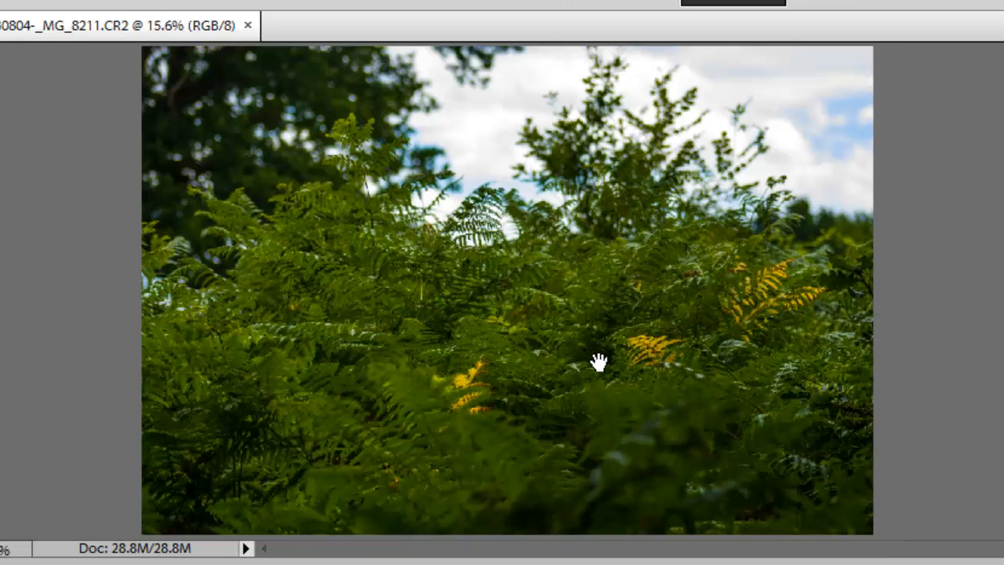